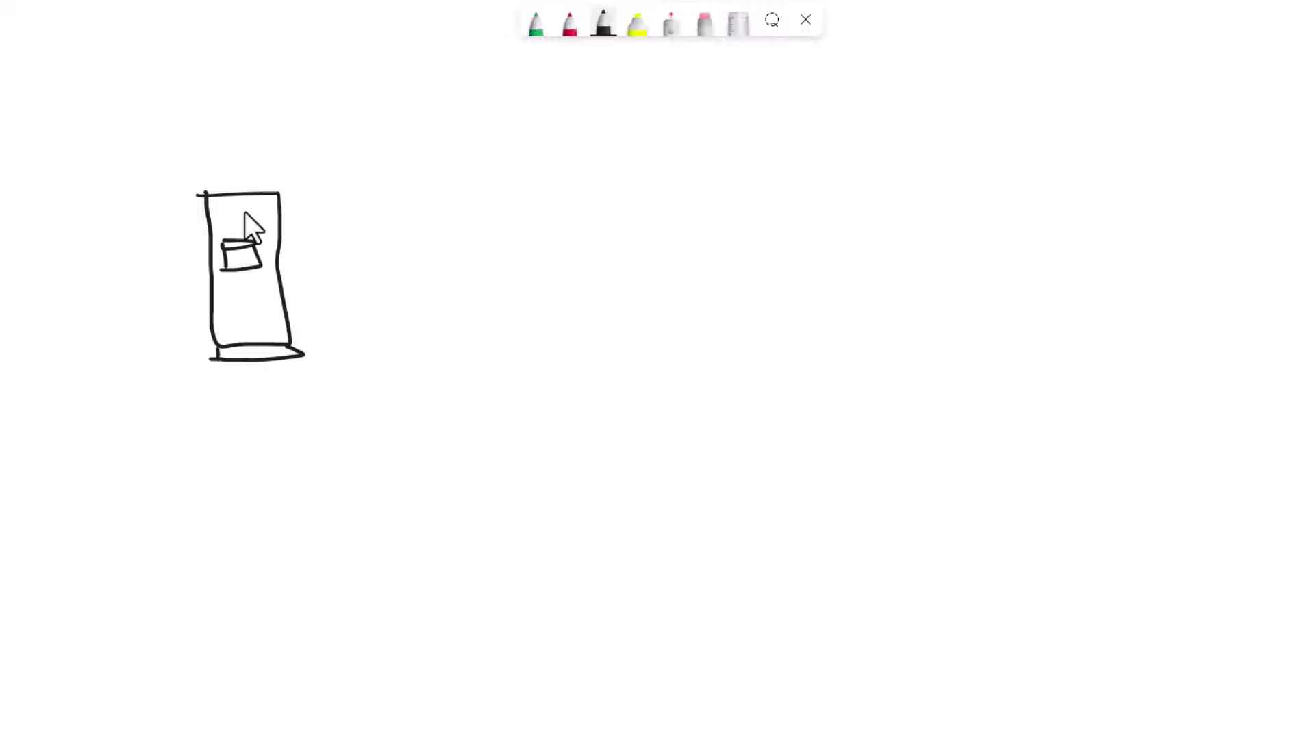
- Draw two drive slots and the enclosure's top outline beside the server tower
mouse_move(456, 293)
left_mouse_down()
mouse_move(450, 329)
mouse_move(530, 308)
left_mouse_up()
mouse_move(621, 302)
left_mouse_down()
mouse_move(544, 296)
mouse_move(636, 300)
left_mouse_up()
mouse_move(546, 296)
left_mouse_down()
mouse_move(633, 331)
mouse_move(557, 330)
mouse_move(550, 300)
left_mouse_up()
mouse_move(647, 275)
left_mouse_down()
mouse_move(483, 271)
mouse_move(549, 241)
mouse_move(663, 273)
mouse_move(633, 366)
mouse_move(462, 362)
mouse_move(416, 309)
mouse_move(430, 251)
left_mouse_up()
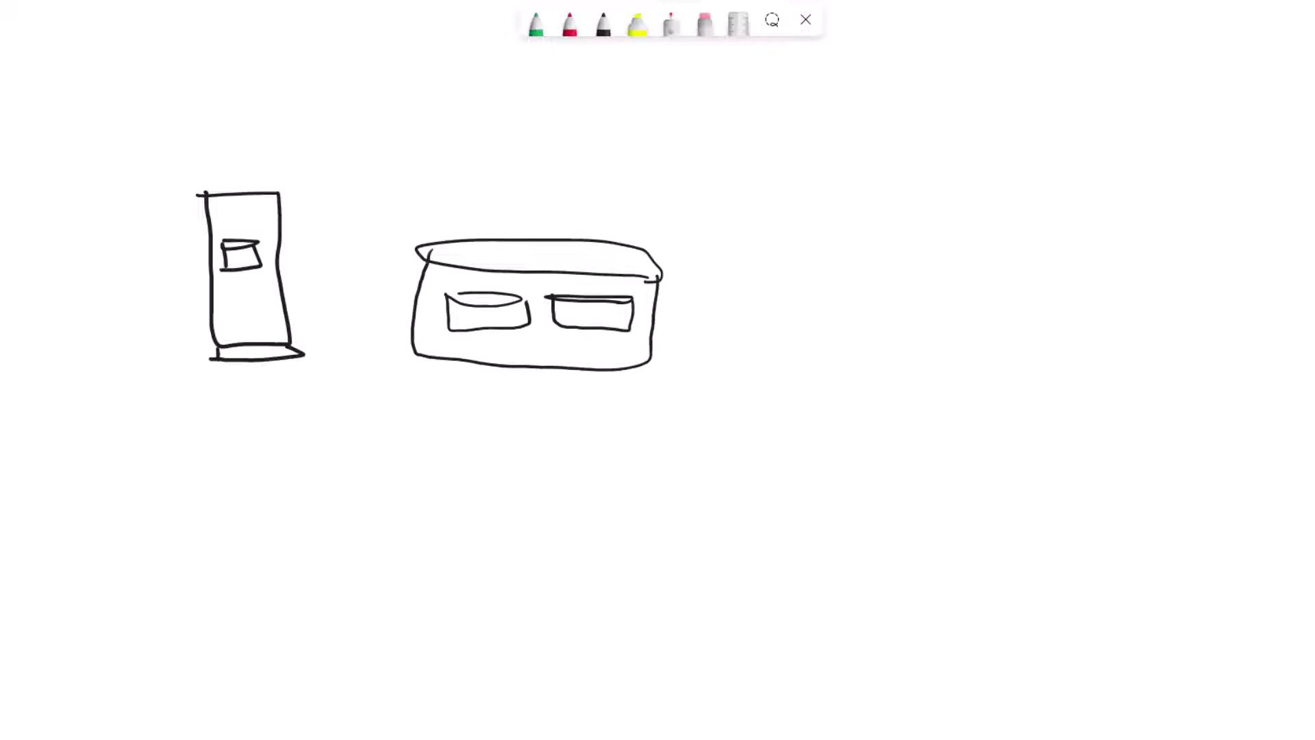
- Handwrite 'JBOD' in black pen beneath the enclosure on the right
mouse_move(725, 403)
left_mouse_down()
mouse_move(753, 432)
mouse_move(725, 453)
left_mouse_up()
mouse_move(766, 417)
left_mouse_down()
mouse_move(772, 441)
mouse_move(793, 422)
mouse_move(779, 442)
mouse_move(833, 415)
left_mouse_up()
left_click_drag(845, 409, 847, 443)
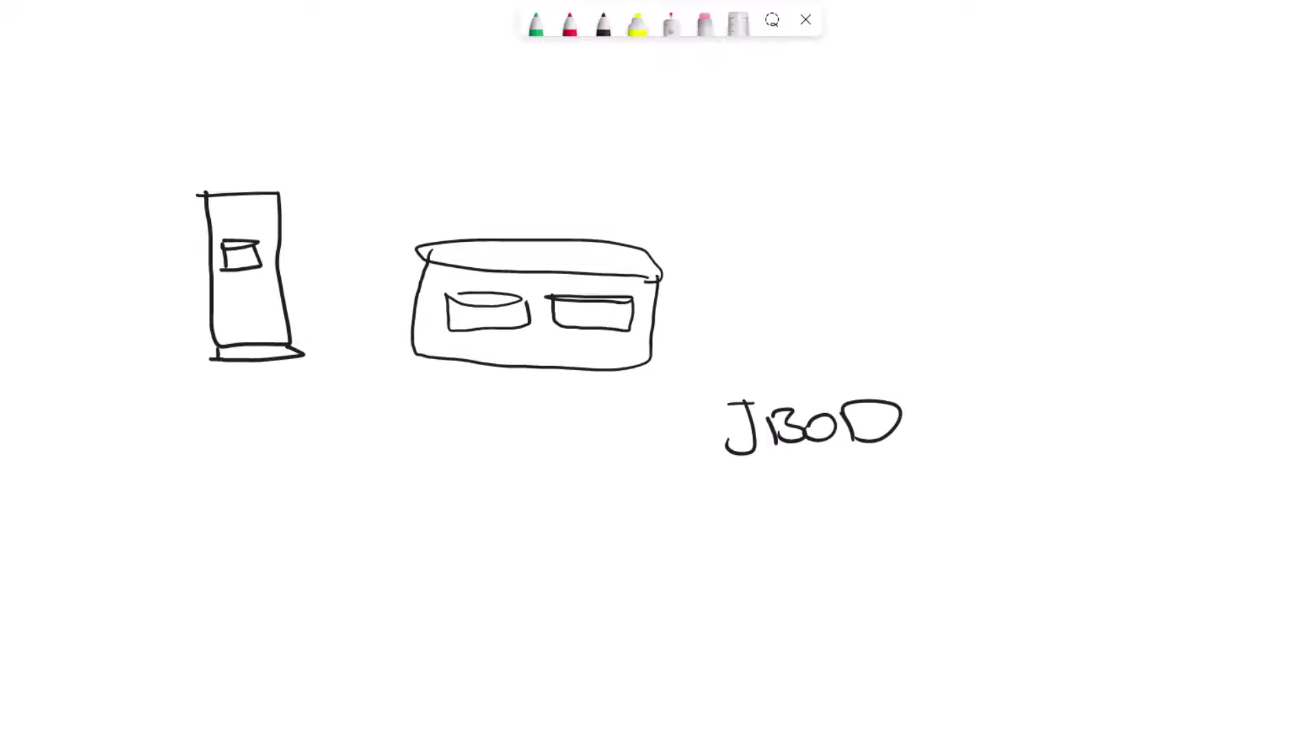
- Draw a line from the server to a dashed row of drives, closed on the right
mouse_move(280, 242)
left_mouse_down()
mouse_move(649, 223)
mouse_move(668, 272)
left_mouse_up()
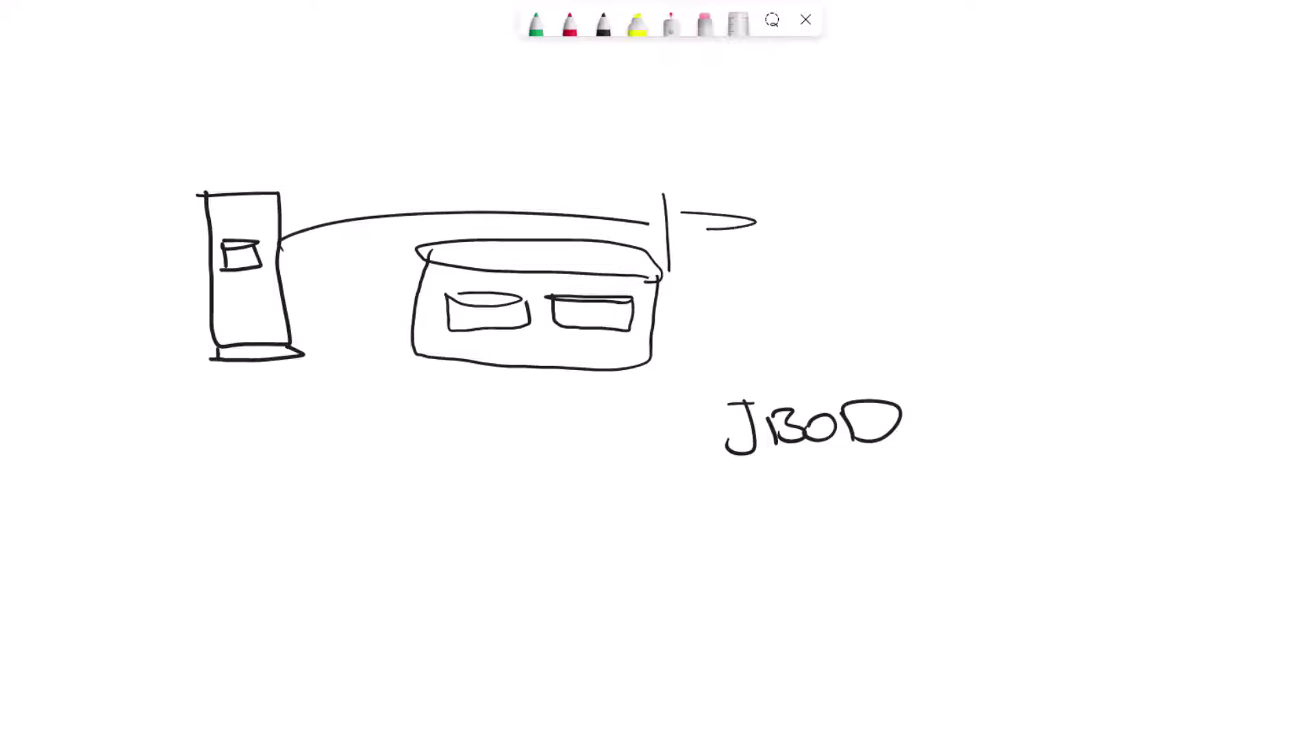
mouse_move(691, 218)
left_mouse_down()
mouse_move(753, 234)
mouse_move(742, 261)
mouse_move(752, 236)
mouse_move(832, 239)
left_mouse_up()
left_click_drag(878, 249, 961, 248)
left_click_drag(1016, 249, 1066, 245)
mouse_move(1146, 242)
left_mouse_down()
mouse_move(1107, 236)
mouse_move(1165, 234)
mouse_move(1167, 284)
mouse_move(1090, 256)
mouse_move(1091, 270)
left_mouse_up()
left_click_drag(1205, 199, 1196, 318)
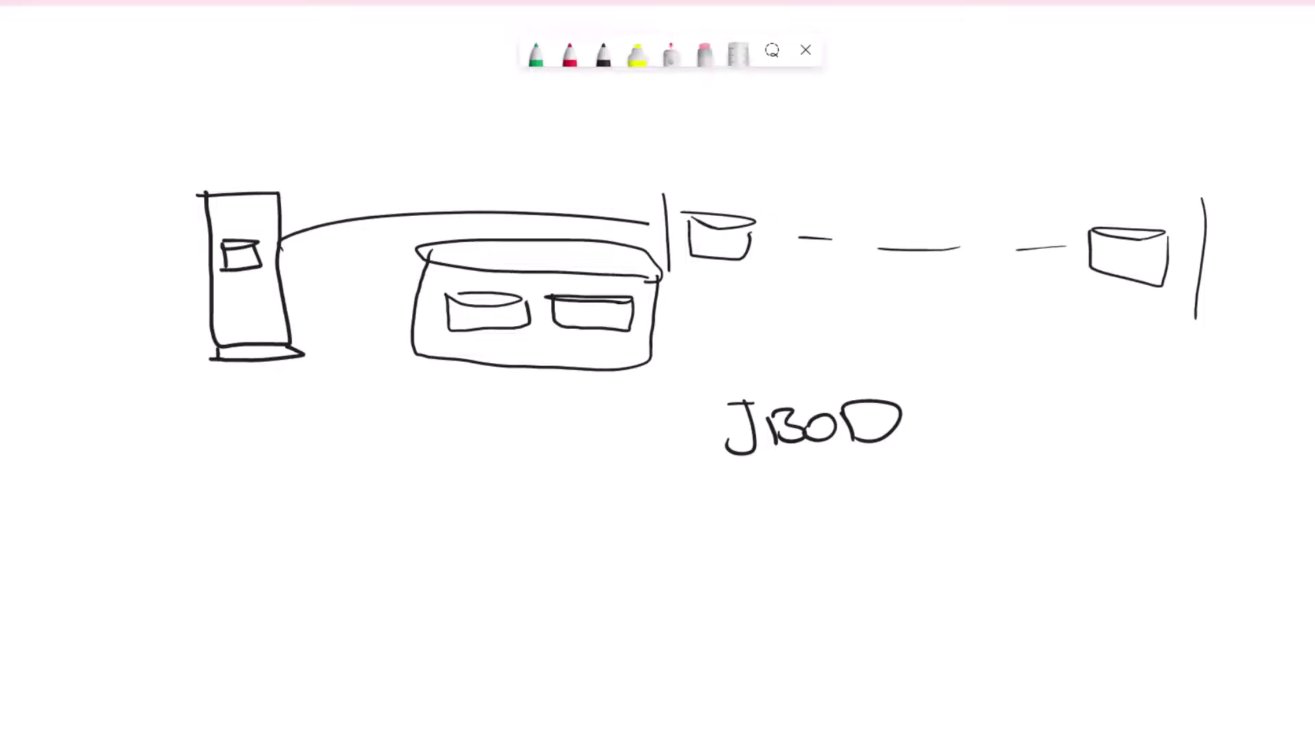
- Label the first drive 1TB, underline the row as 20TB, and arrow back to the server
mouse_move(715, 289)
left_mouse_down()
mouse_move(725, 303)
mouse_move(745, 285)
left_mouse_up()
left_click_drag(739, 287, 748, 305)
left_click_drag(1117, 354, 682, 329)
mouse_move(915, 372)
left_mouse_down()
mouse_move(930, 368)
mouse_move(933, 393)
mouse_move(943, 378)
left_mouse_up()
mouse_move(953, 376)
left_mouse_down()
mouse_move(974, 376)
mouse_move(964, 401)
left_mouse_up()
mouse_move(974, 384)
left_mouse_down()
mouse_move(974, 401)
mouse_move(993, 398)
mouse_move(980, 402)
left_mouse_up()
mouse_move(721, 212)
left_mouse_down()
mouse_move(684, 163)
mouse_move(331, 217)
mouse_move(358, 210)
left_mouse_up()
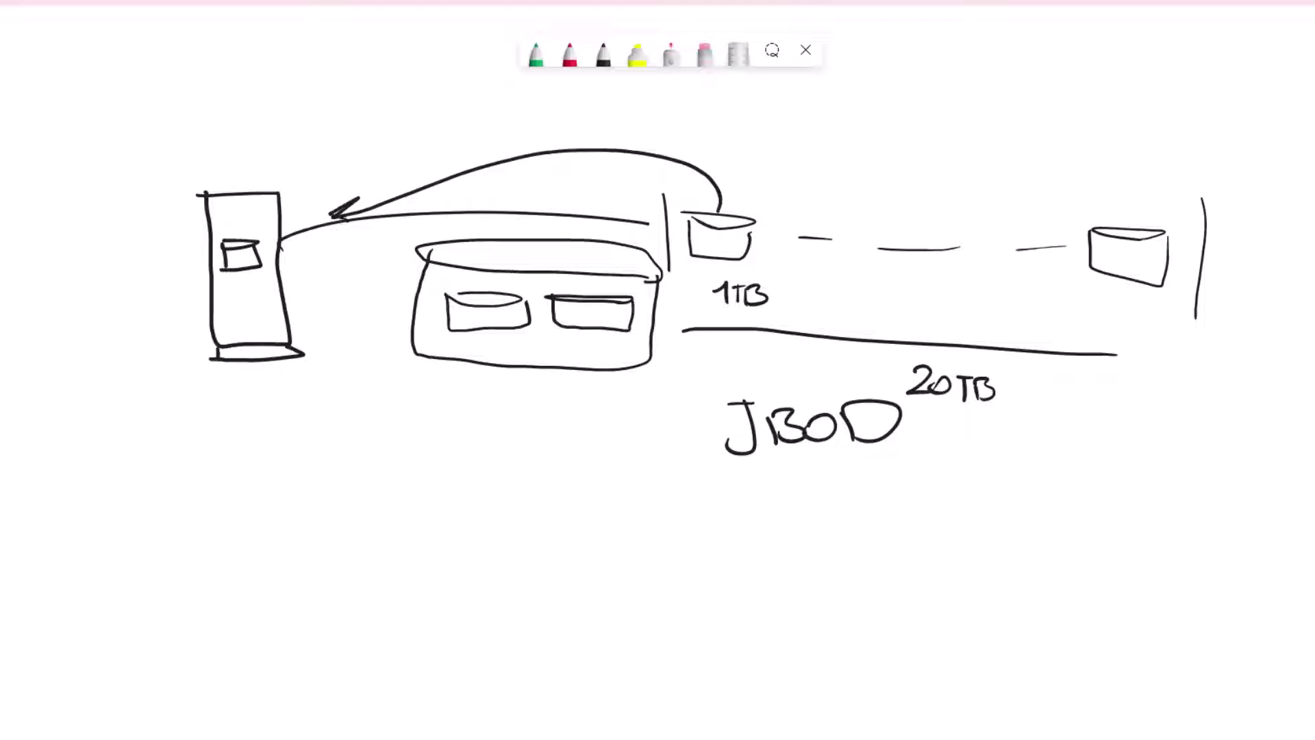
- Write '20x1TB' below the server and '10TB' beneath it
mouse_move(264, 425)
left_mouse_down()
mouse_move(292, 450)
mouse_move(307, 427)
mouse_move(343, 444)
left_mouse_up()
mouse_move(345, 424)
left_mouse_down()
mouse_move(330, 444)
mouse_move(372, 444)
mouse_move(405, 413)
left_mouse_up()
mouse_move(399, 415)
left_mouse_down()
mouse_move(401, 444)
mouse_move(421, 442)
left_mouse_up()
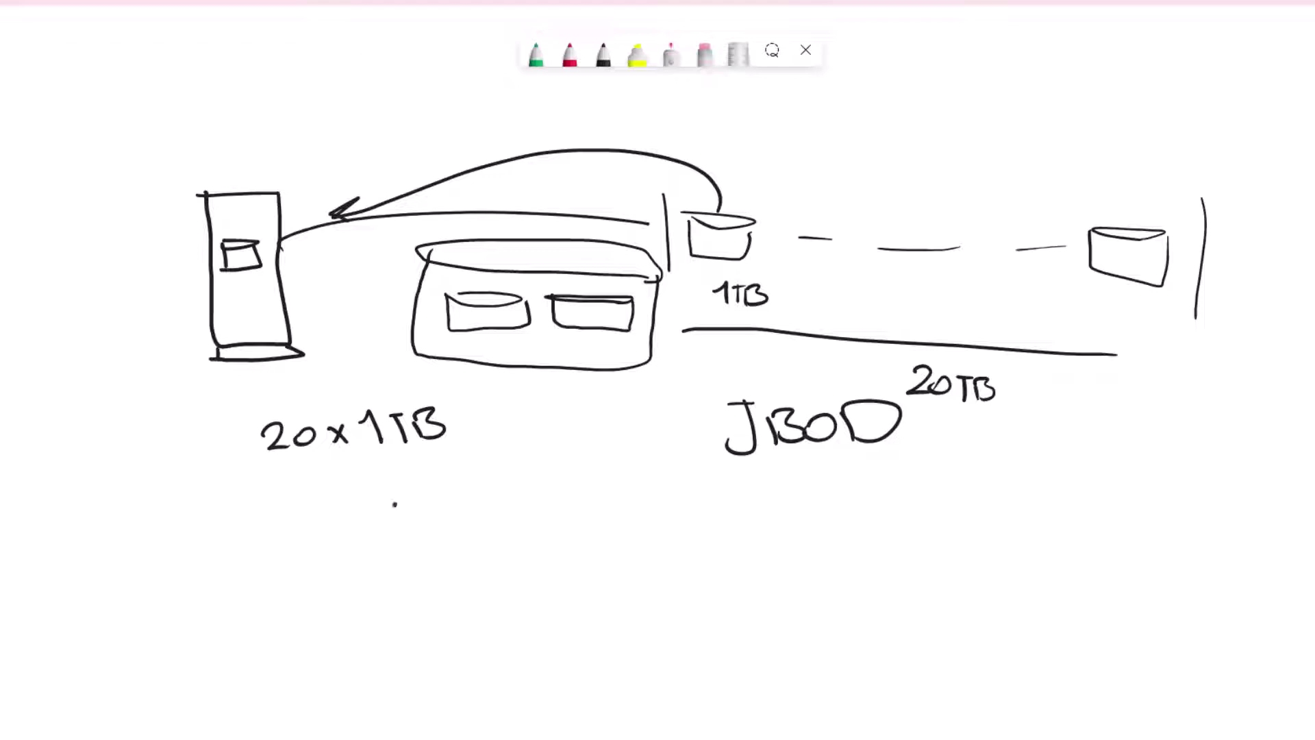
mouse_move(392, 505)
left_mouse_down()
mouse_move(401, 522)
mouse_move(418, 502)
left_mouse_up()
left_click_drag(427, 495, 448, 491)
mouse_move(442, 493)
left_mouse_down()
mouse_move(442, 516)
mouse_move(472, 487)
left_mouse_up()
left_click_drag(462, 492, 465, 514)
- Add arrows toward the last and an incoming drive, plus a red drive with a red arrow
left_click_drag(785, 295, 1080, 317)
mouse_move(1245, 372)
left_mouse_down()
mouse_move(1177, 352)
mouse_move(1169, 327)
mouse_move(1307, 389)
mouse_move(1311, 404)
mouse_move(1239, 396)
mouse_move(1311, 378)
left_mouse_up()
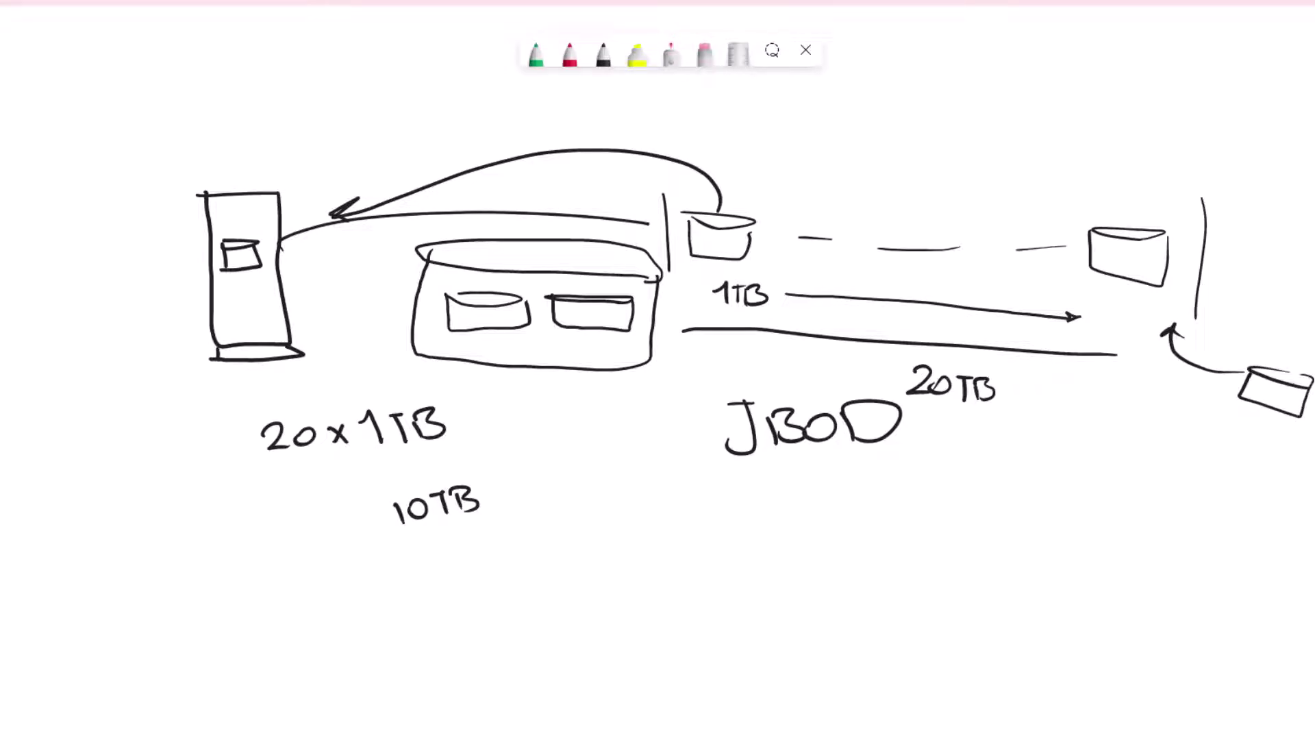
left_click(570, 52)
mouse_move(557, 506)
left_mouse_down()
mouse_move(654, 513)
mouse_move(556, 543)
left_mouse_up()
mouse_move(650, 516)
left_mouse_down()
mouse_move(662, 543)
mouse_move(573, 549)
left_mouse_up()
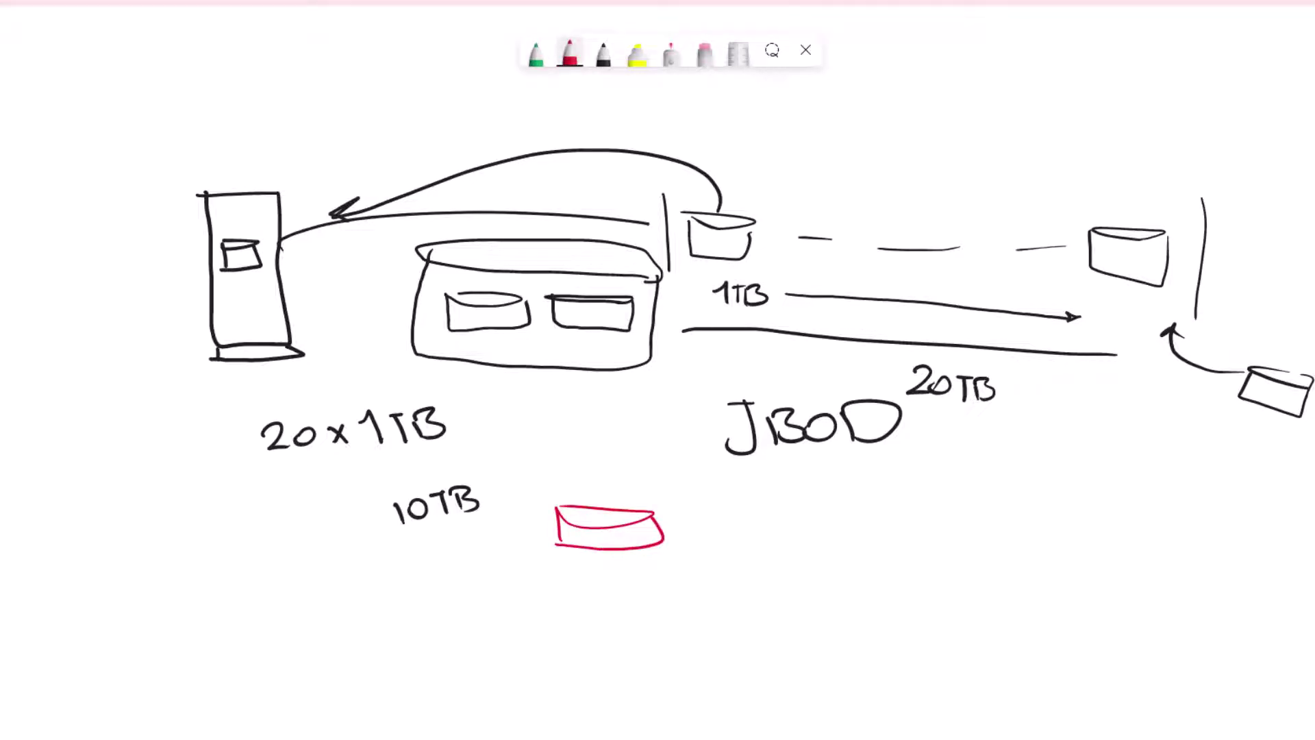
mouse_move(831, 319)
left_mouse_down()
mouse_move(650, 439)
mouse_move(687, 435)
left_mouse_up()
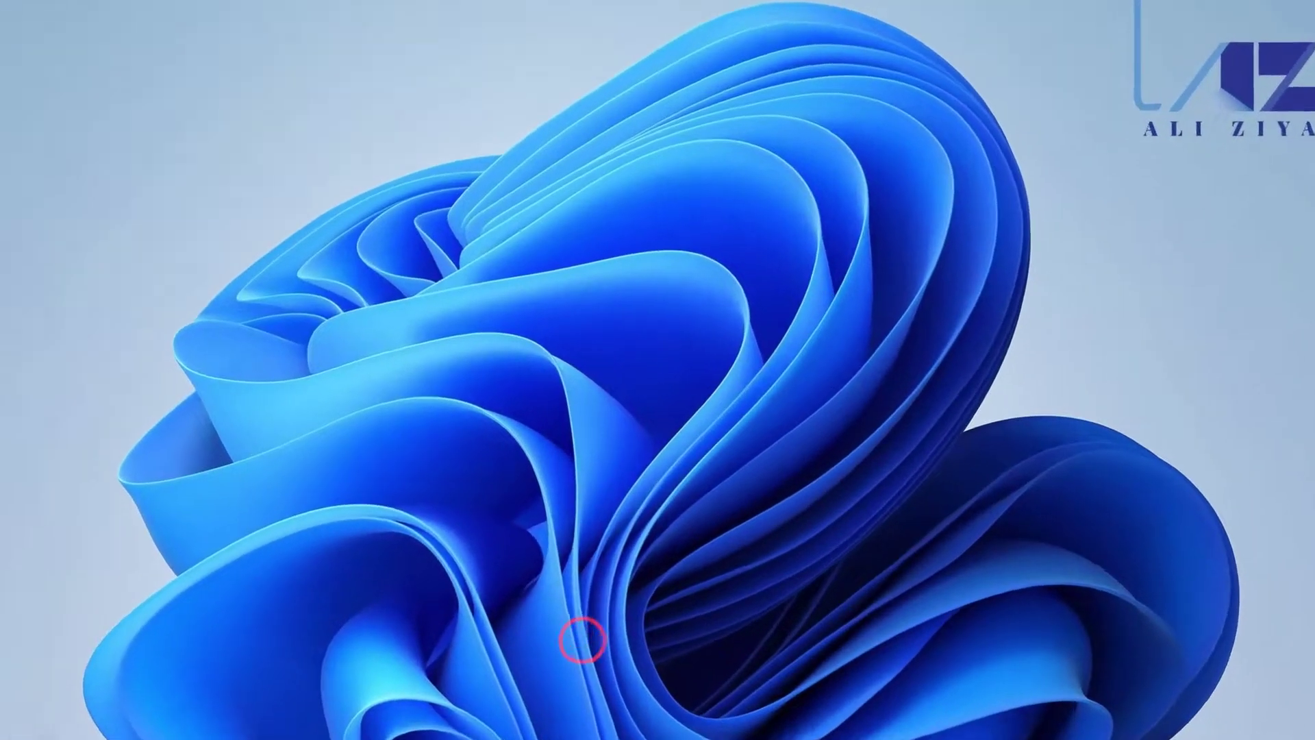
- Search the Start menu for 'storage s' and open Manage Storage Spaces
key("super")
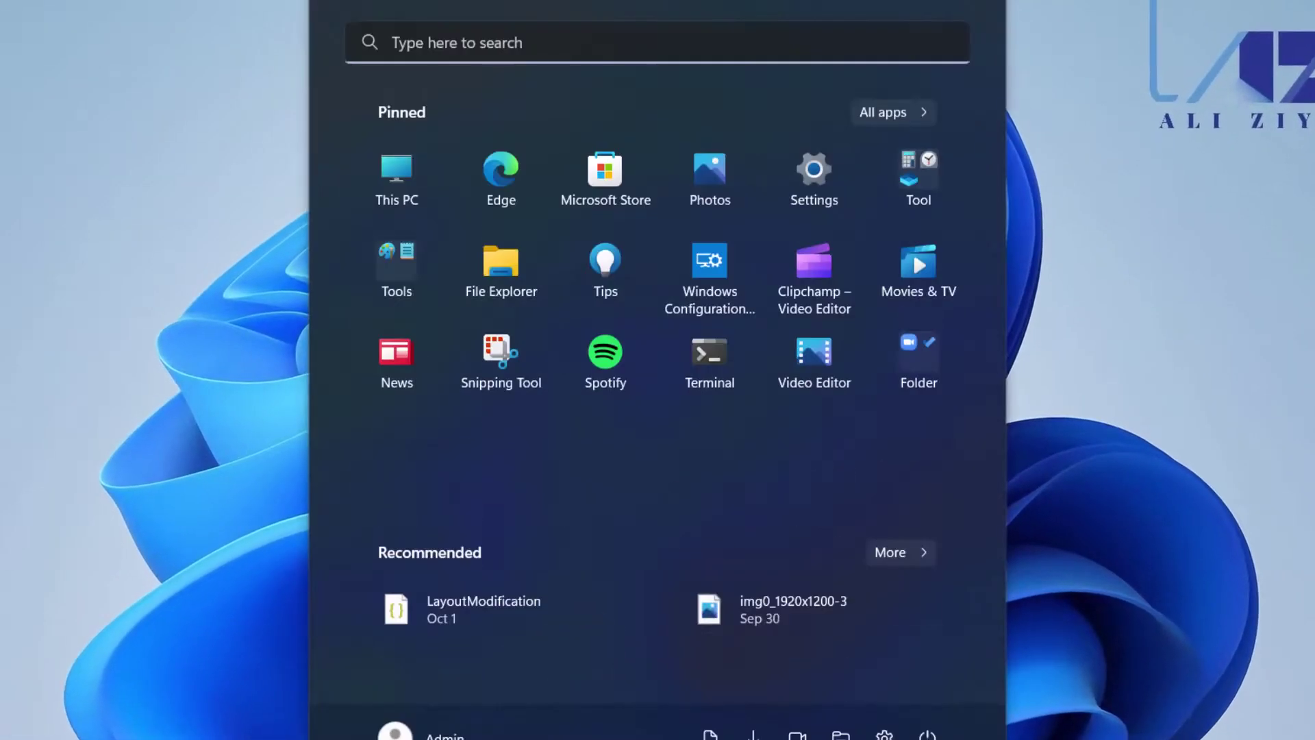
type("stora")
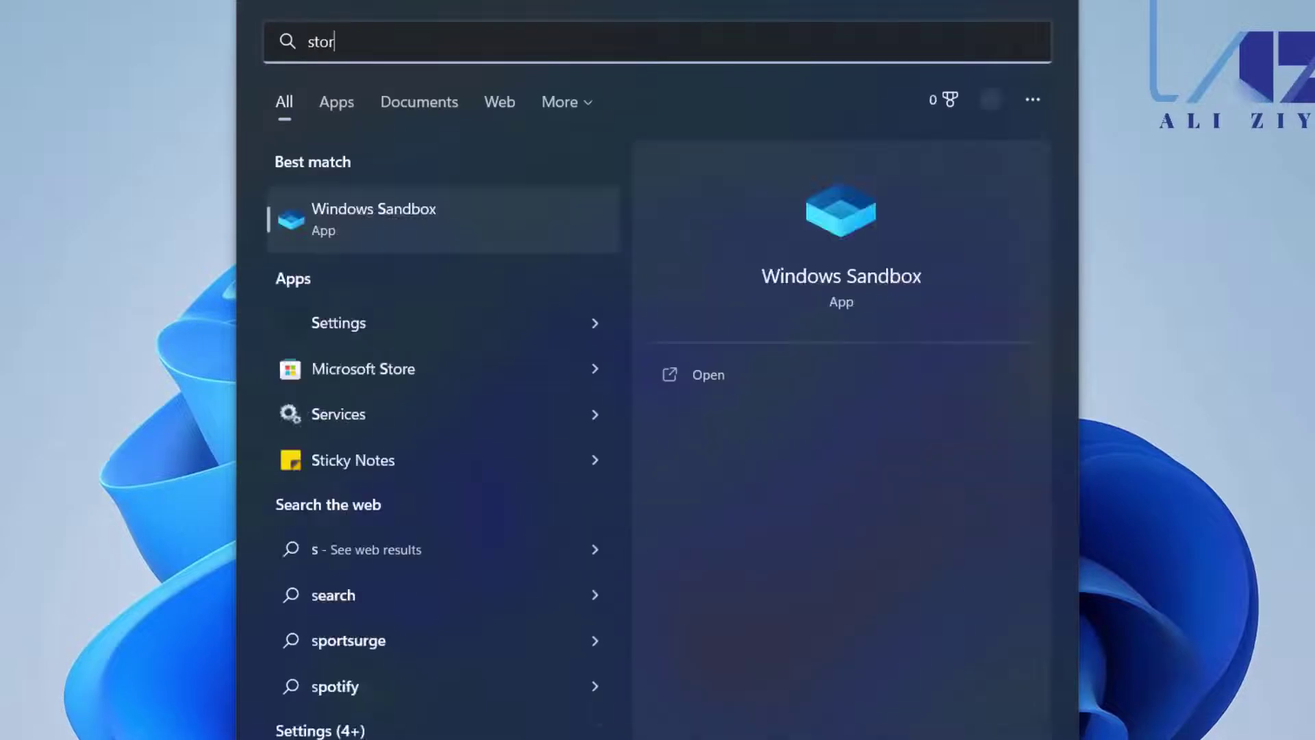
type("ge s")
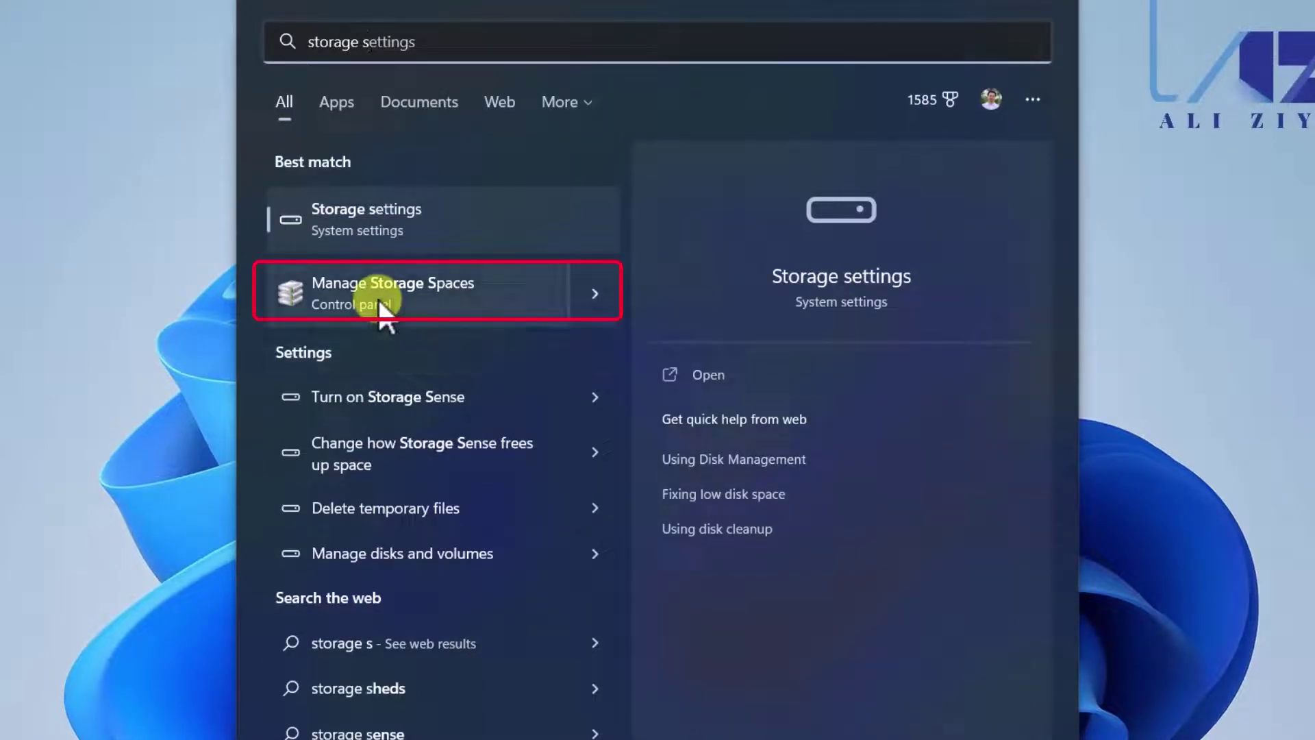
left_click(380, 299)
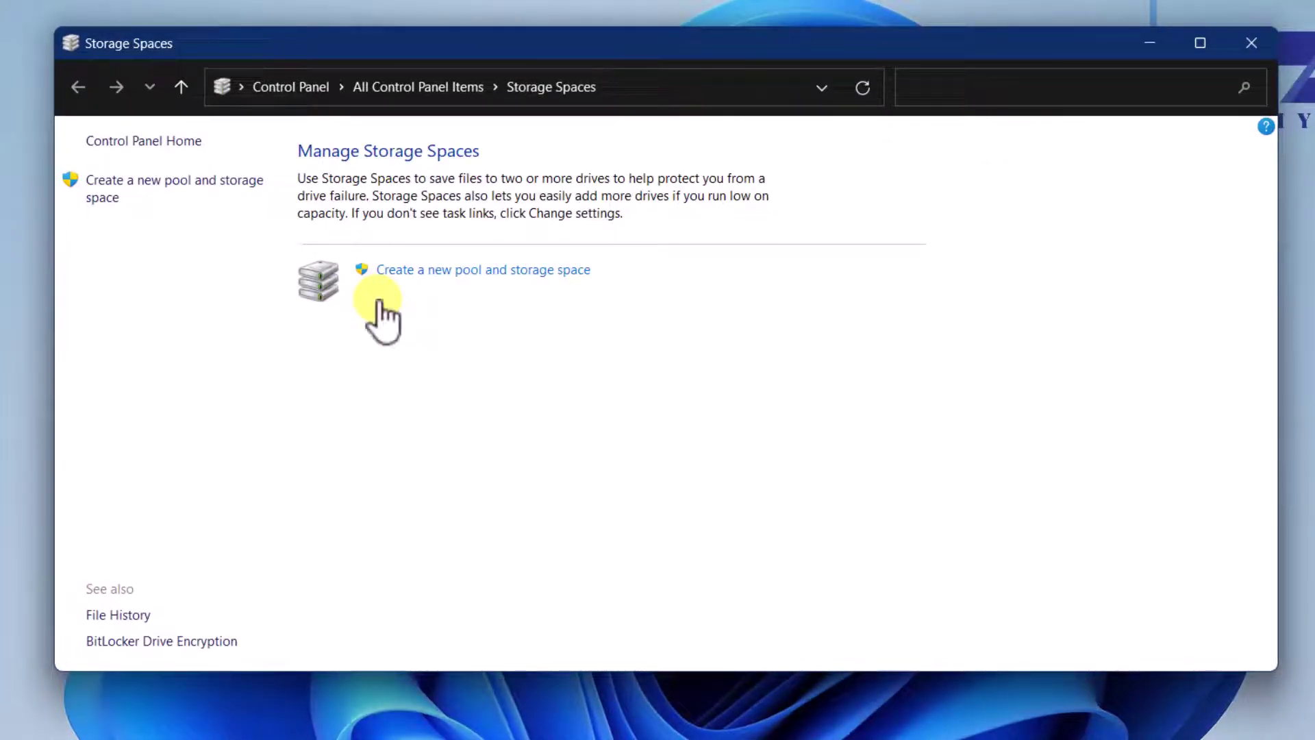
- Create a new pool from Disks 1, 2 and 3, leaving out Disks 4 and 5
left_click(504, 272)
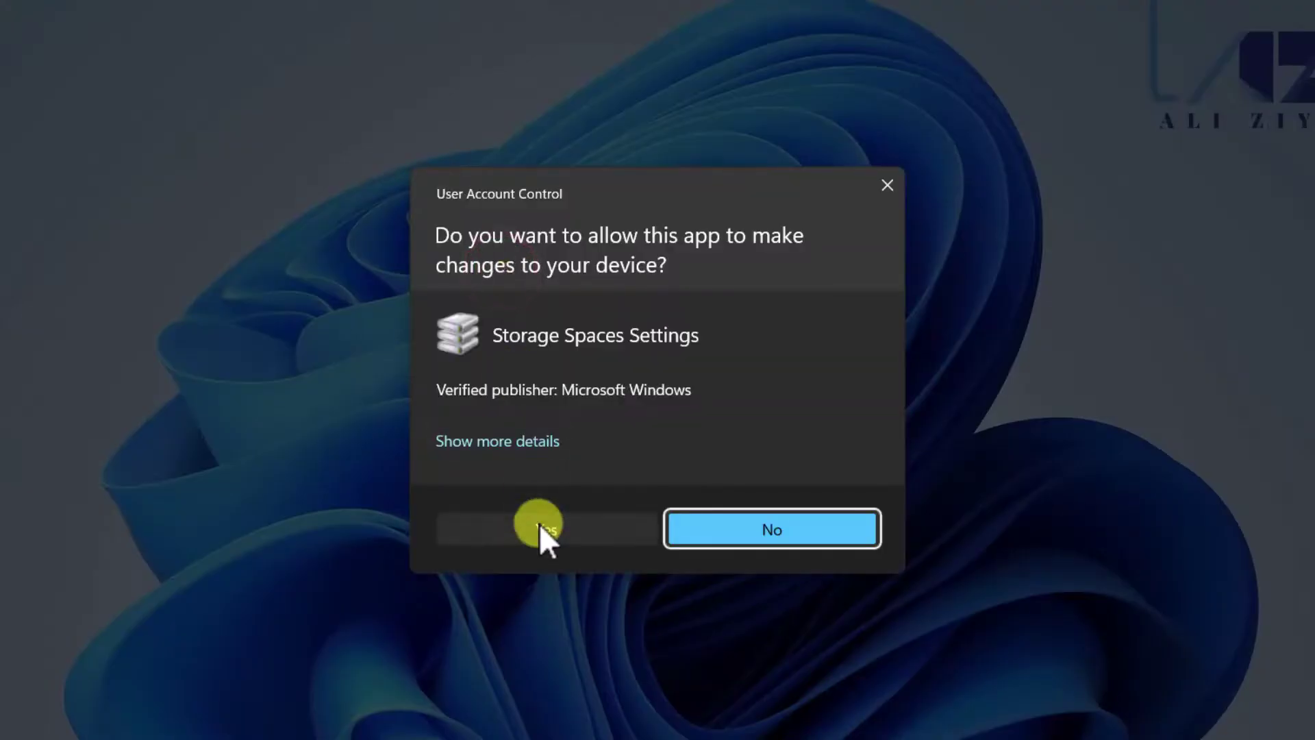
left_click(540, 528)
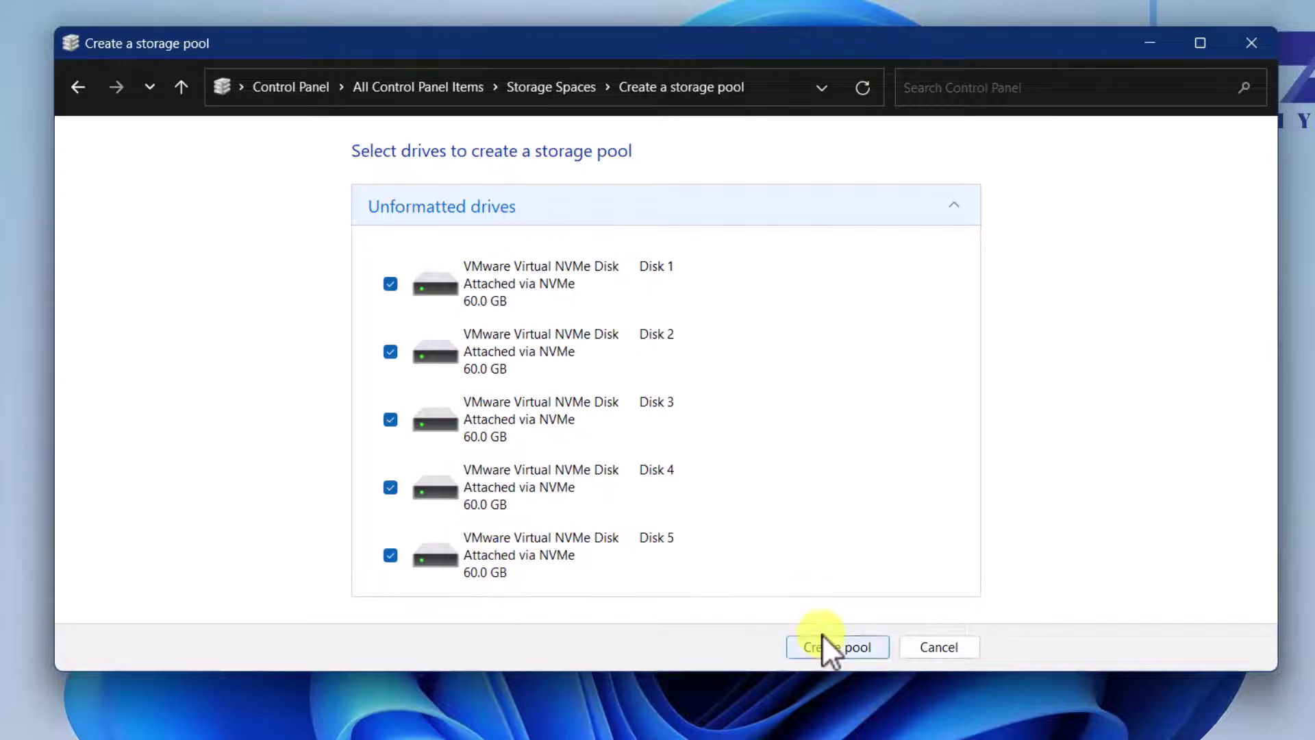
left_click(390, 555)
left_click(392, 492)
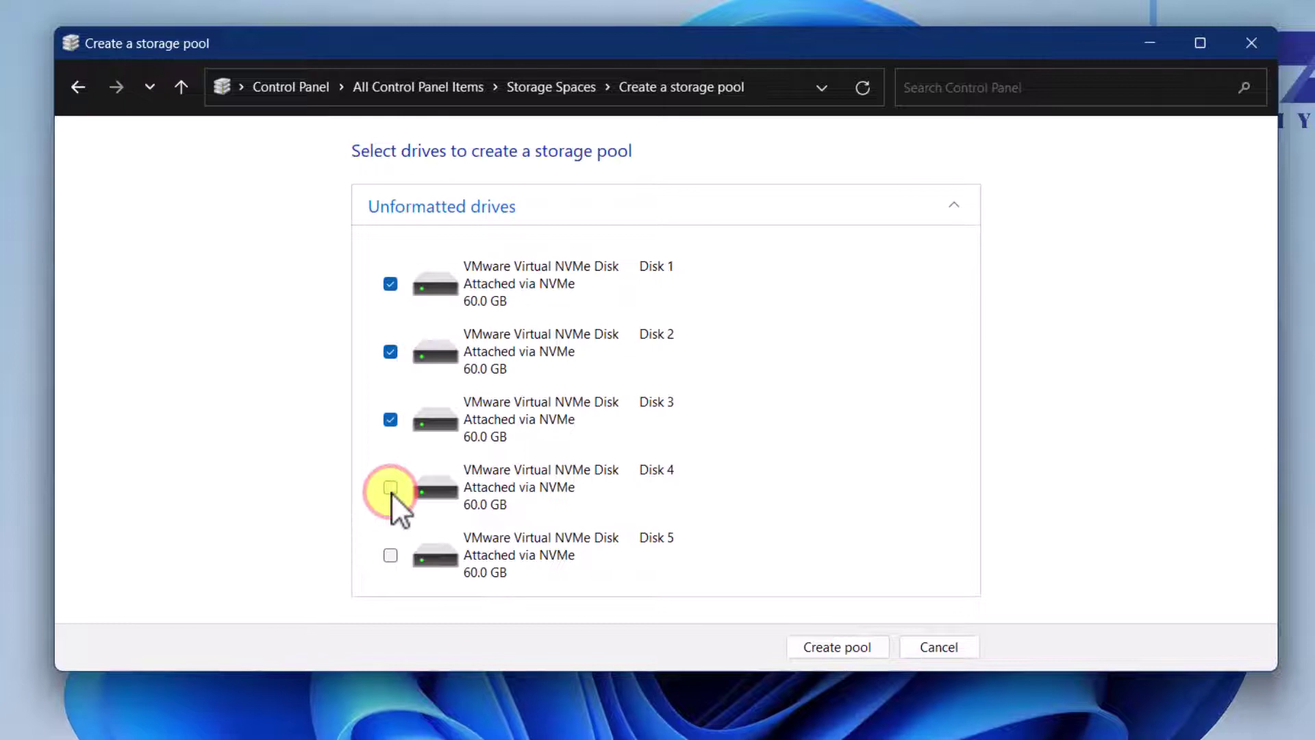
left_click(835, 645)
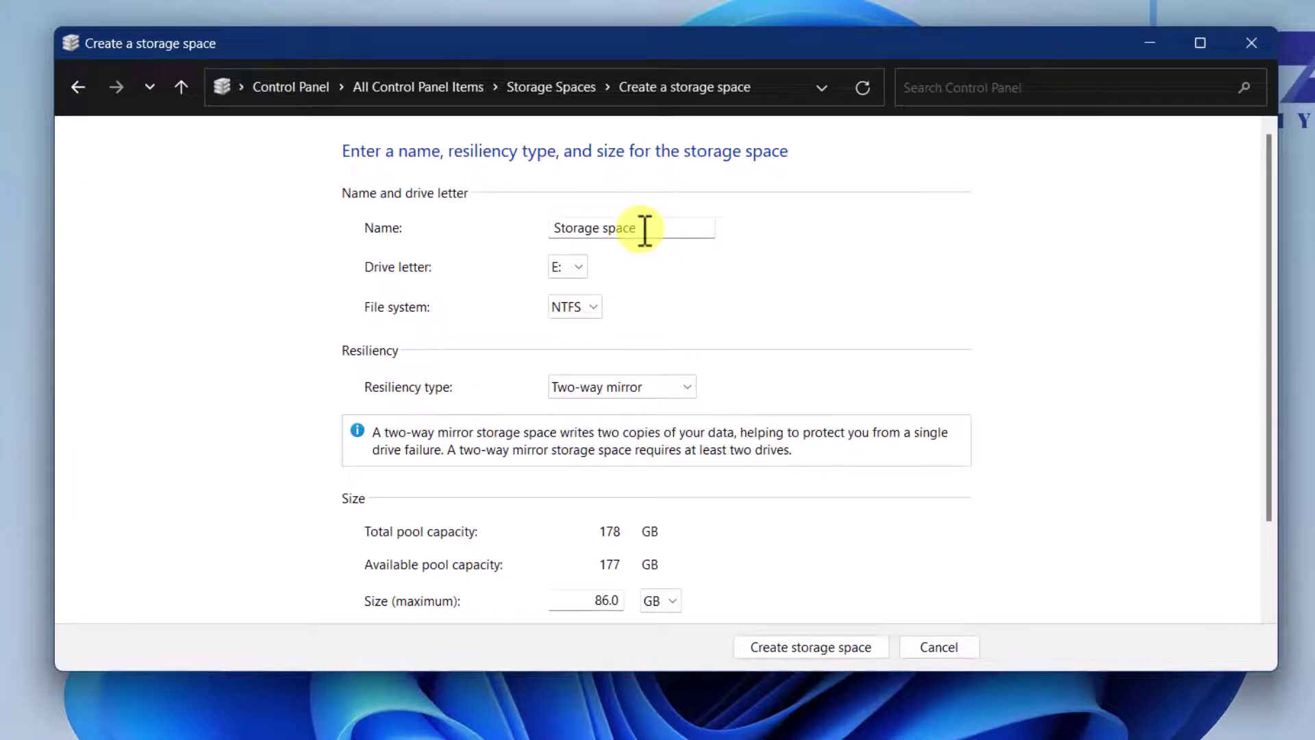
- Cancel the storage space form and expand the pool's Physical drives list
left_click(941, 647)
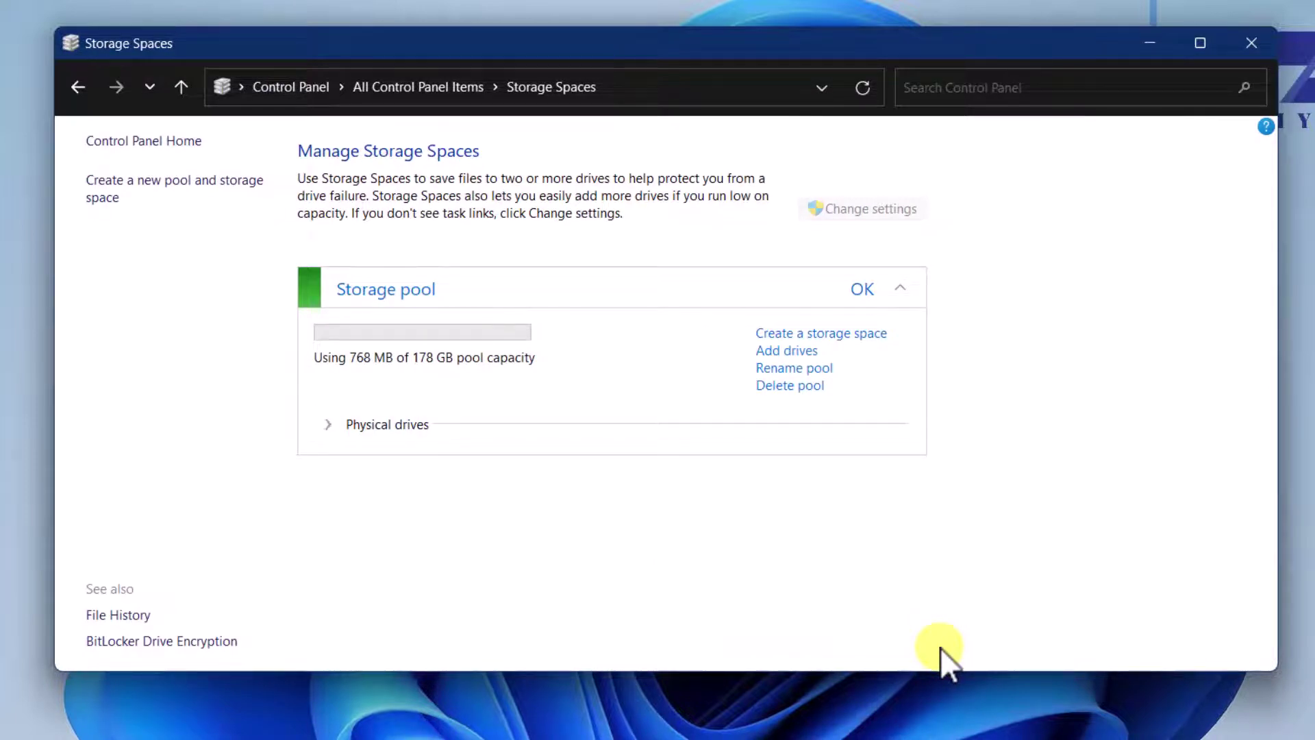
left_click(325, 424)
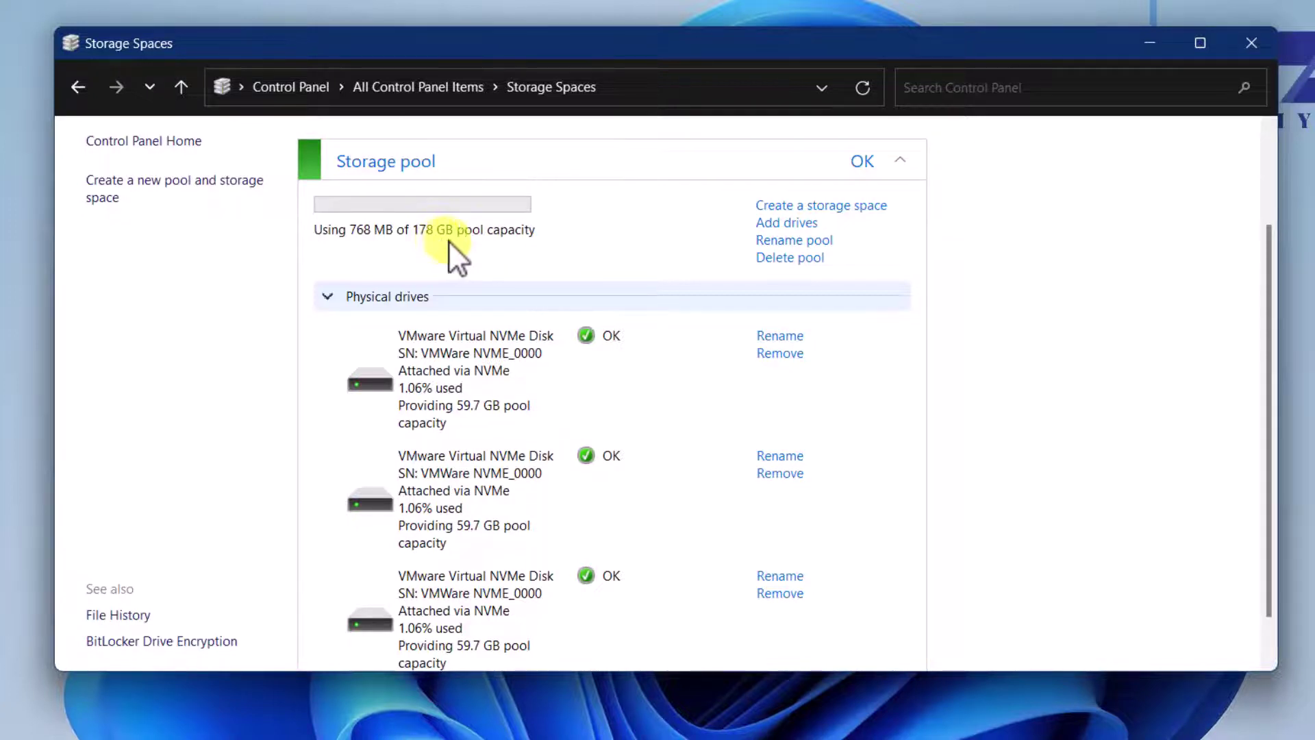
left_click(869, 211)
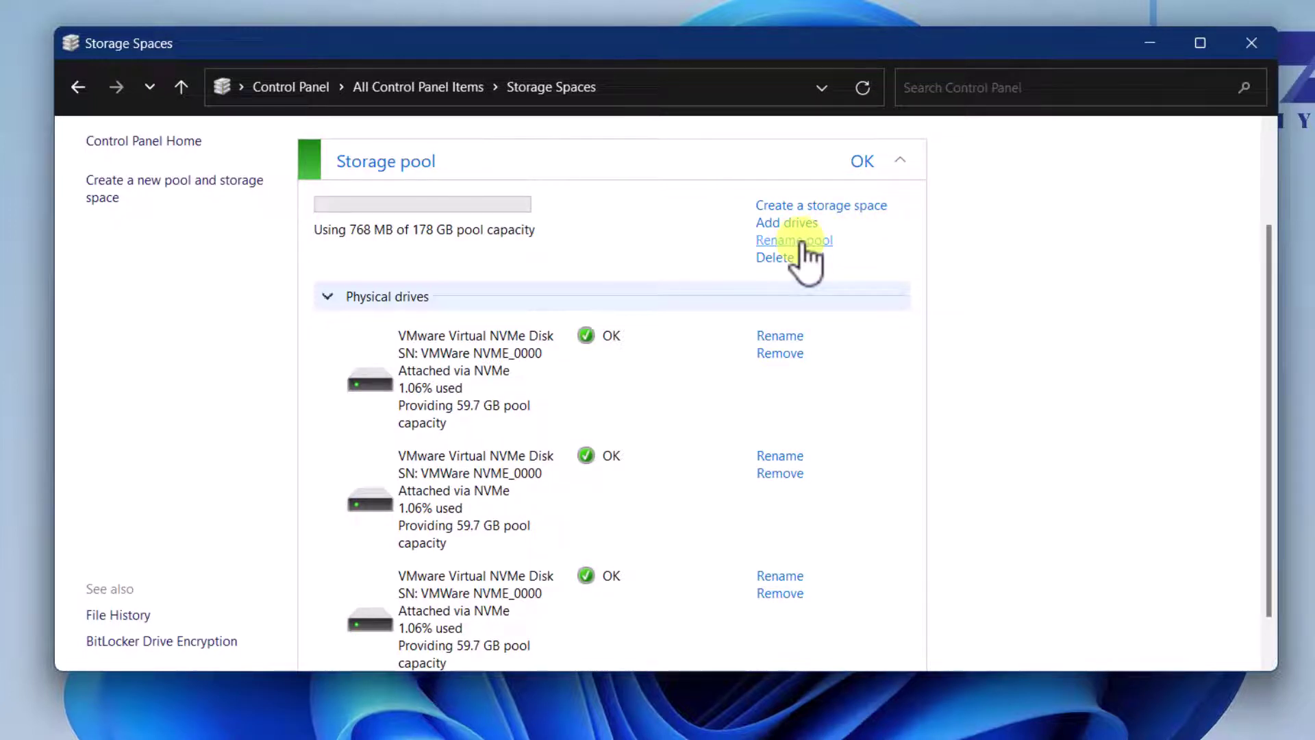
- Replace the pool's existing name with GoldPool and confirm the rename
left_click(800, 242)
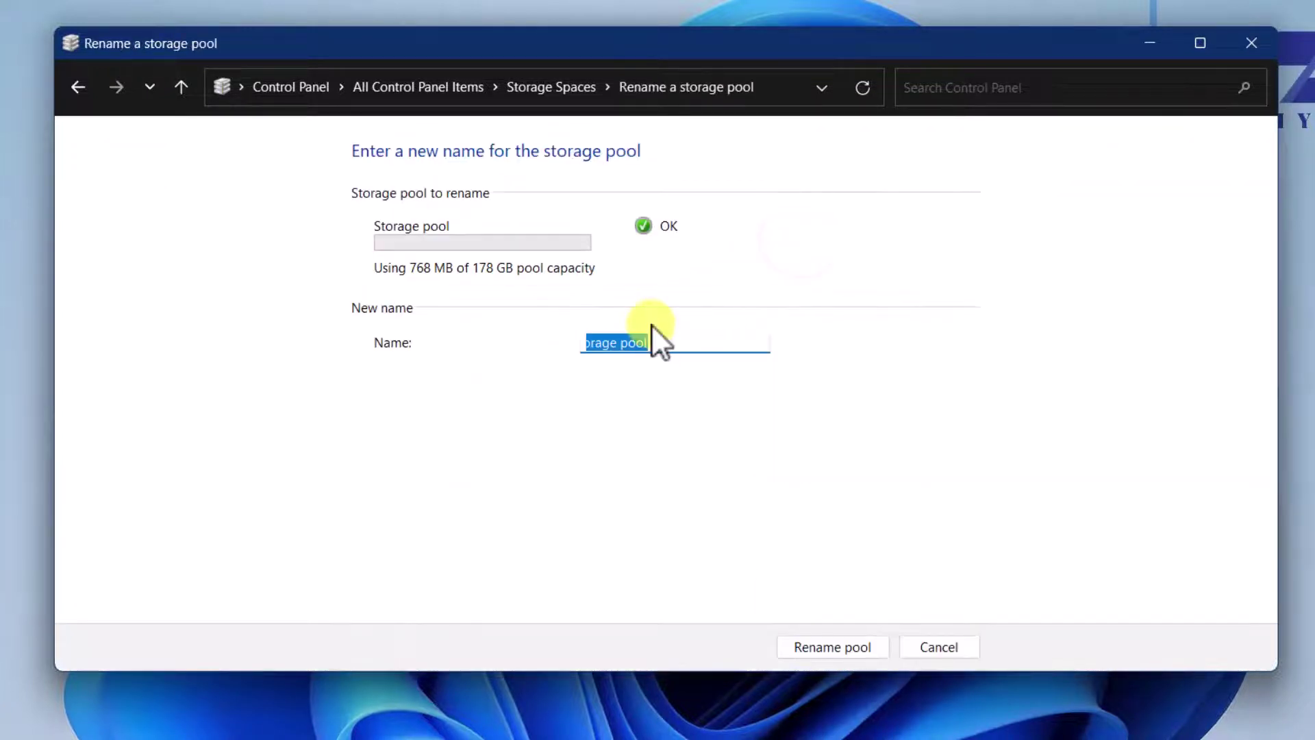
type("Pool1")
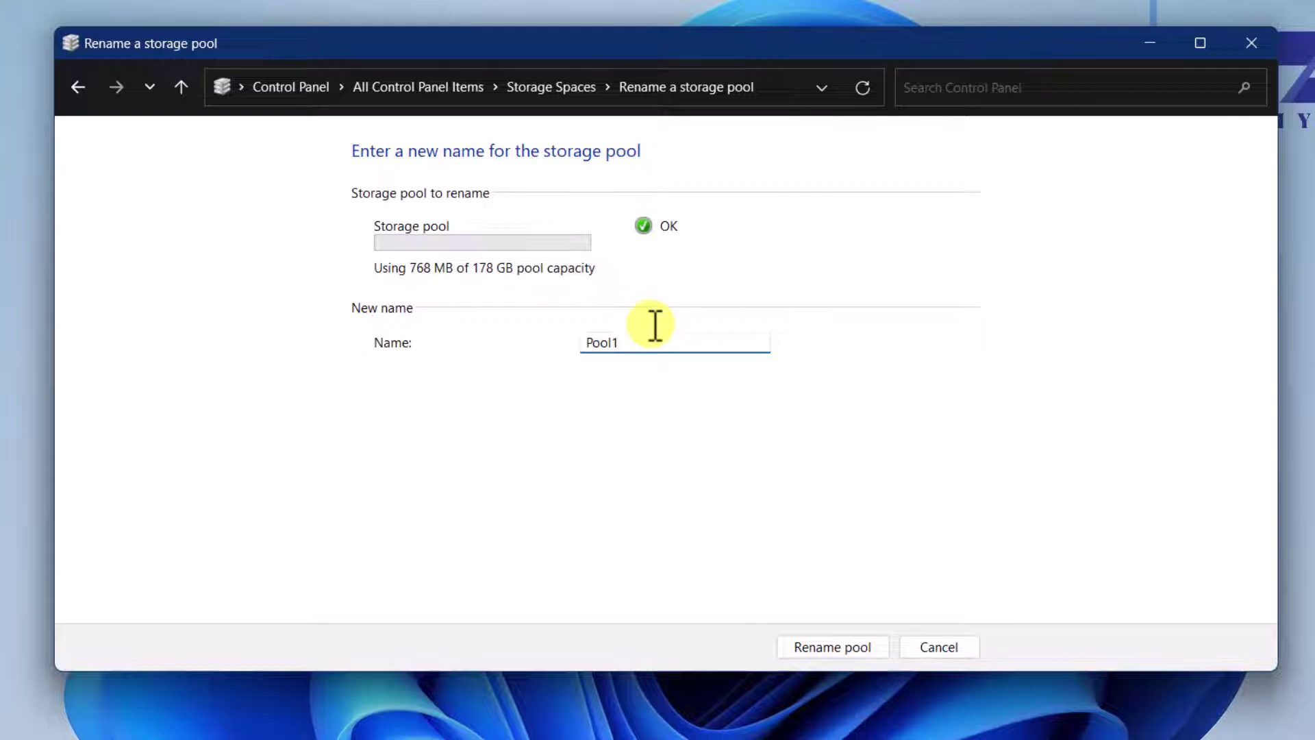
key("BackSpace")
key("BackSpace")
key("BackSpace")
key("BackSpace")
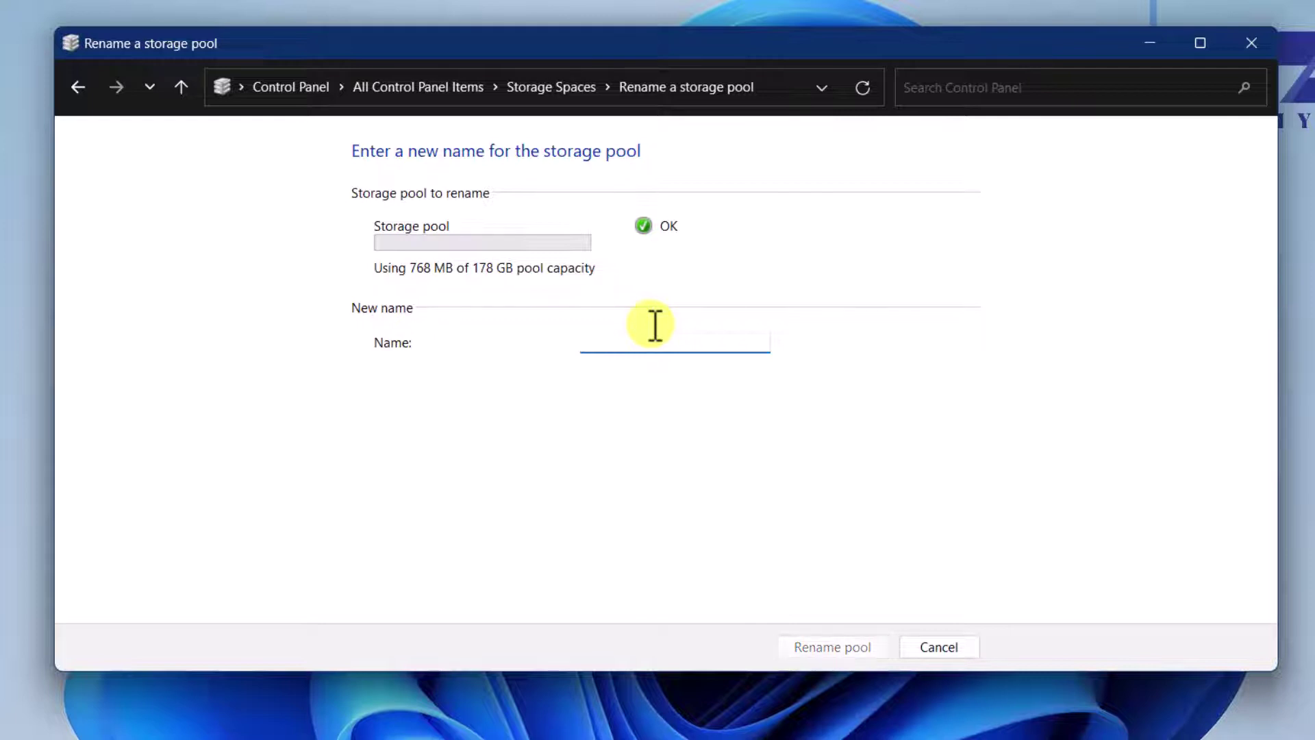
type("HighPerformance")
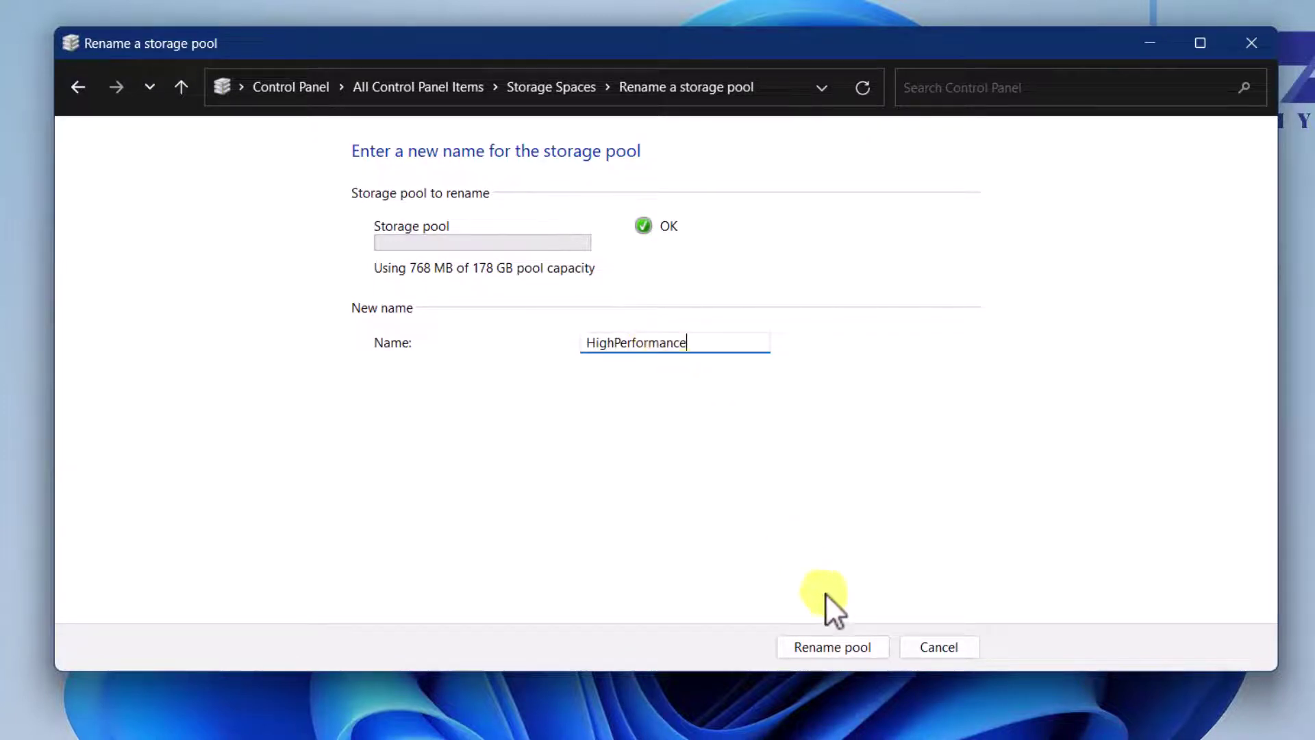
type("Pool")
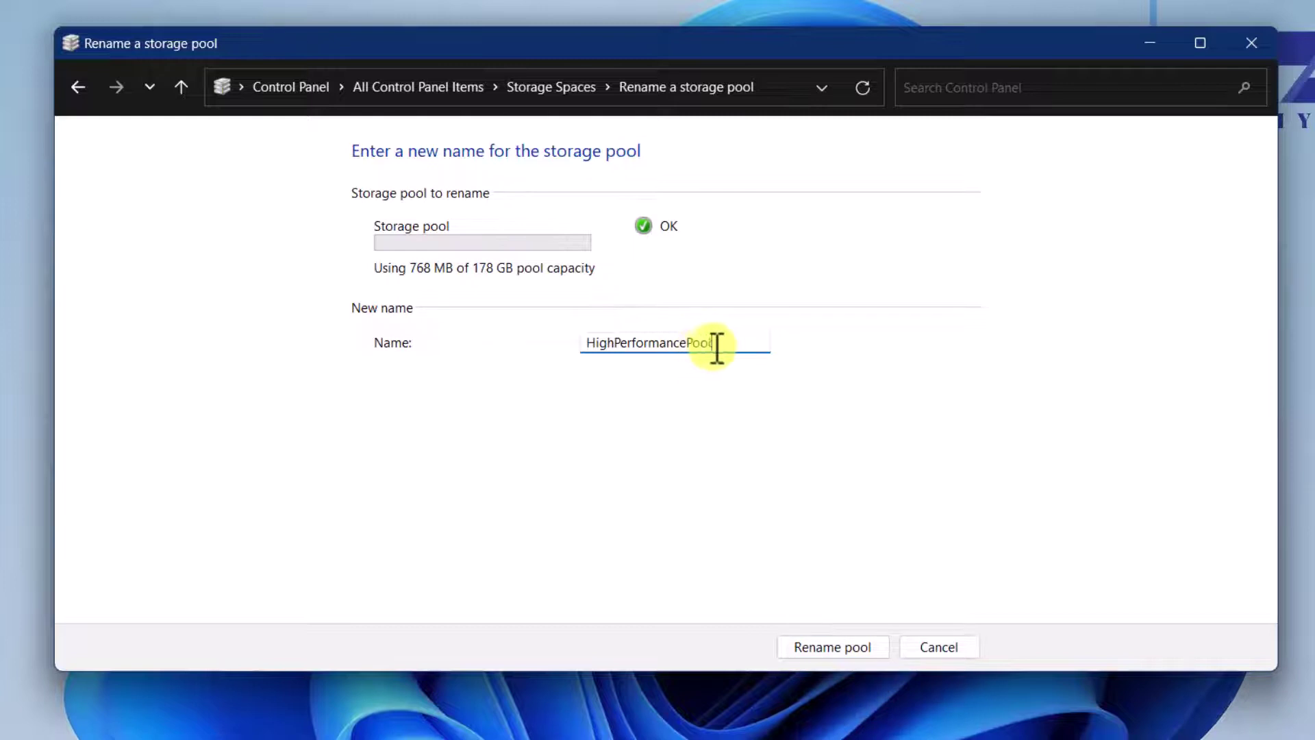
left_click_drag(732, 344, 535, 346)
type("Go")
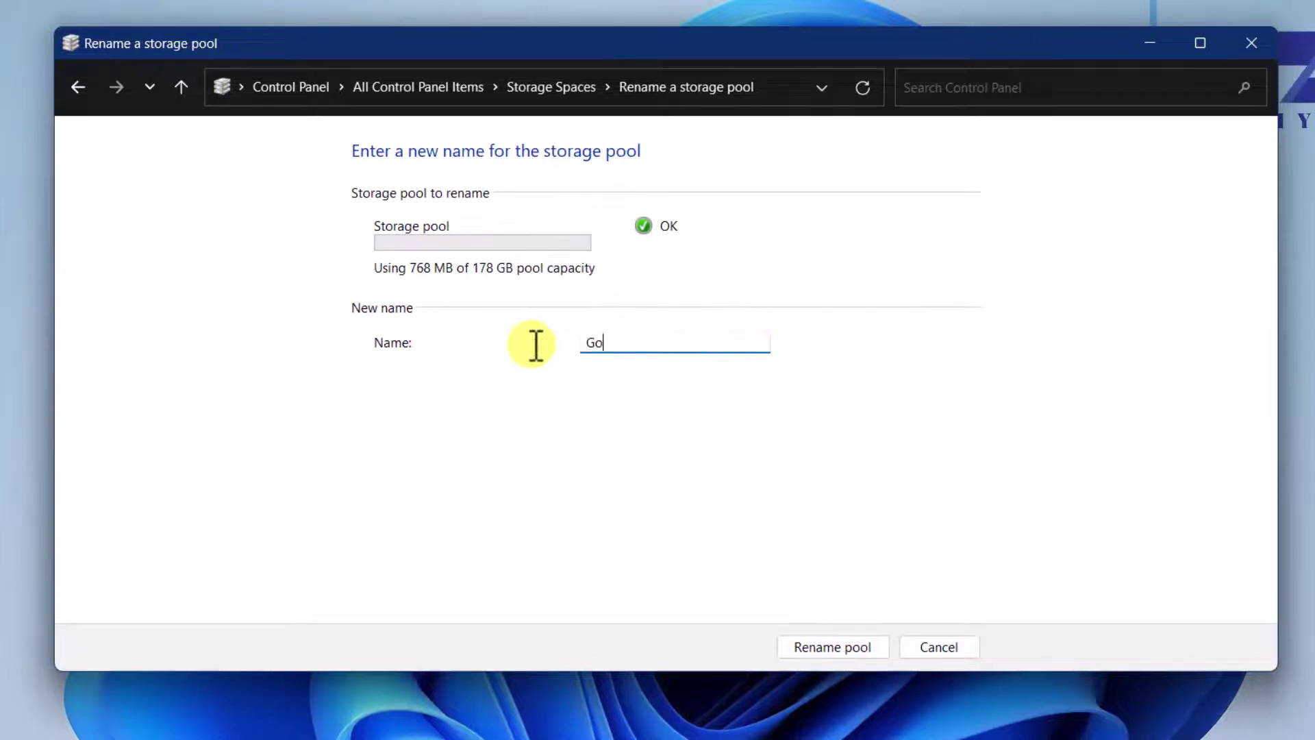
type("ldPool")
left_click(850, 645)
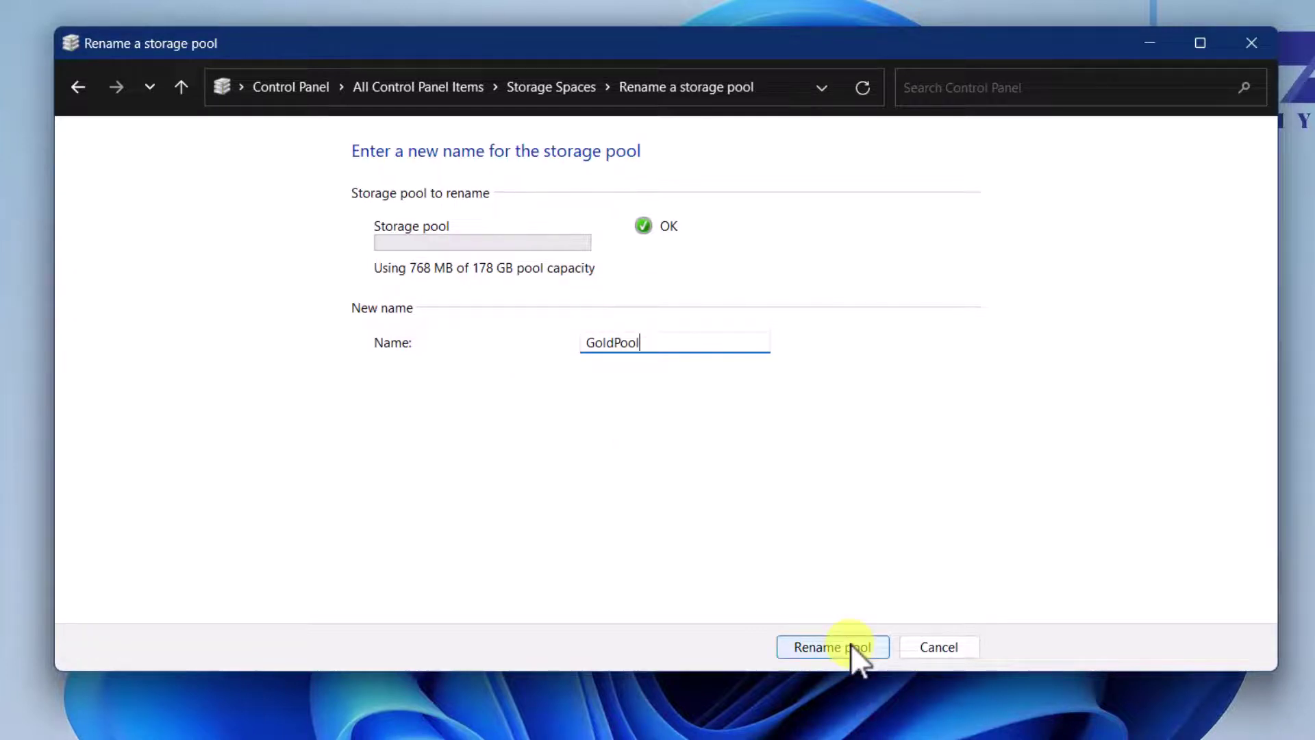
left_click(850, 644)
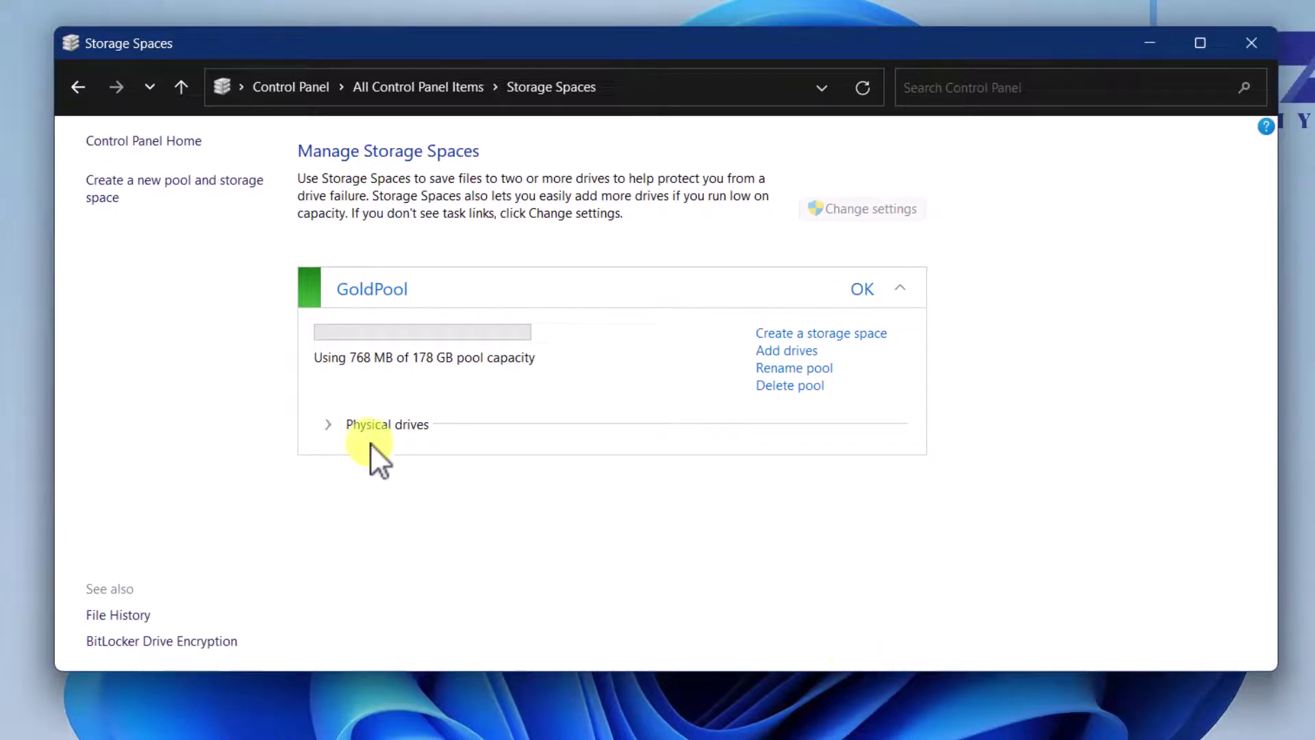
- Expand GoldPool's Physical drives list showing three 59.7 GB VMware NVMe disks
left_click(328, 424)
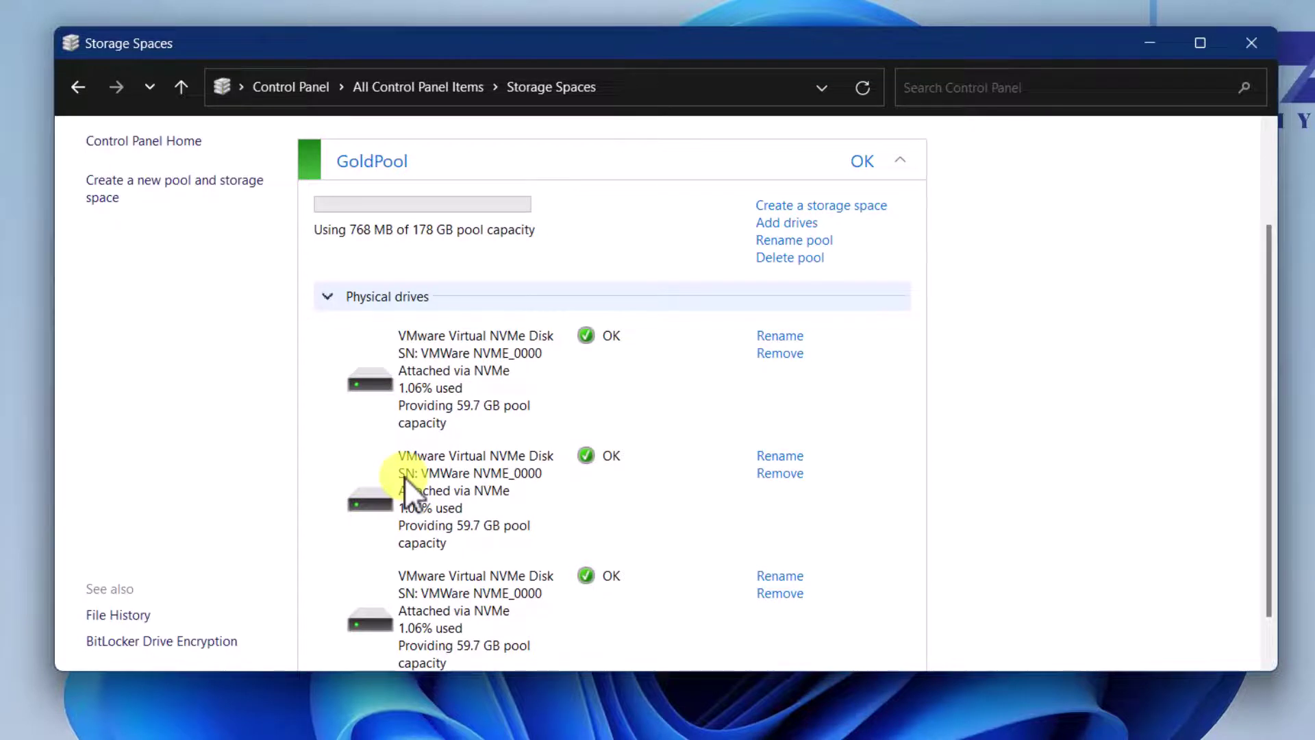
scroll(404, 476, "up", 2)
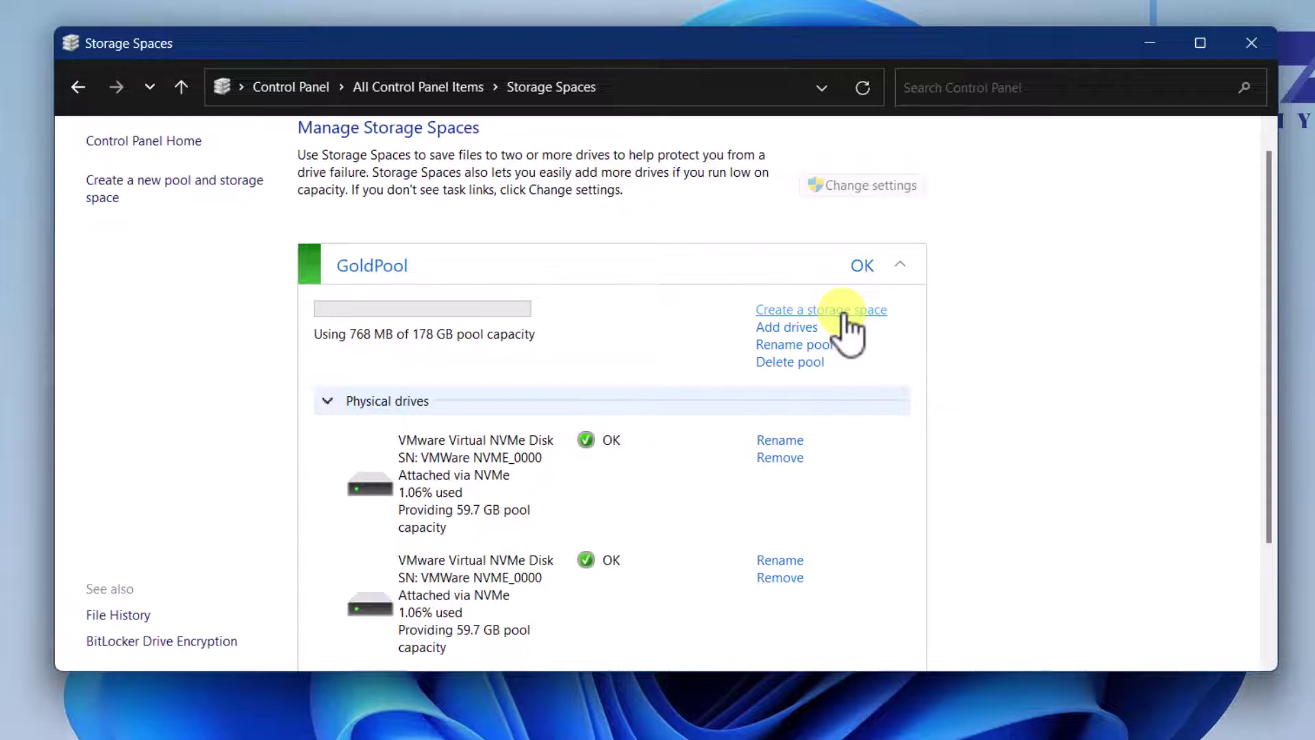
- Replace the default storage space name with Gold-Drive on the new storage space form
left_click(843, 311)
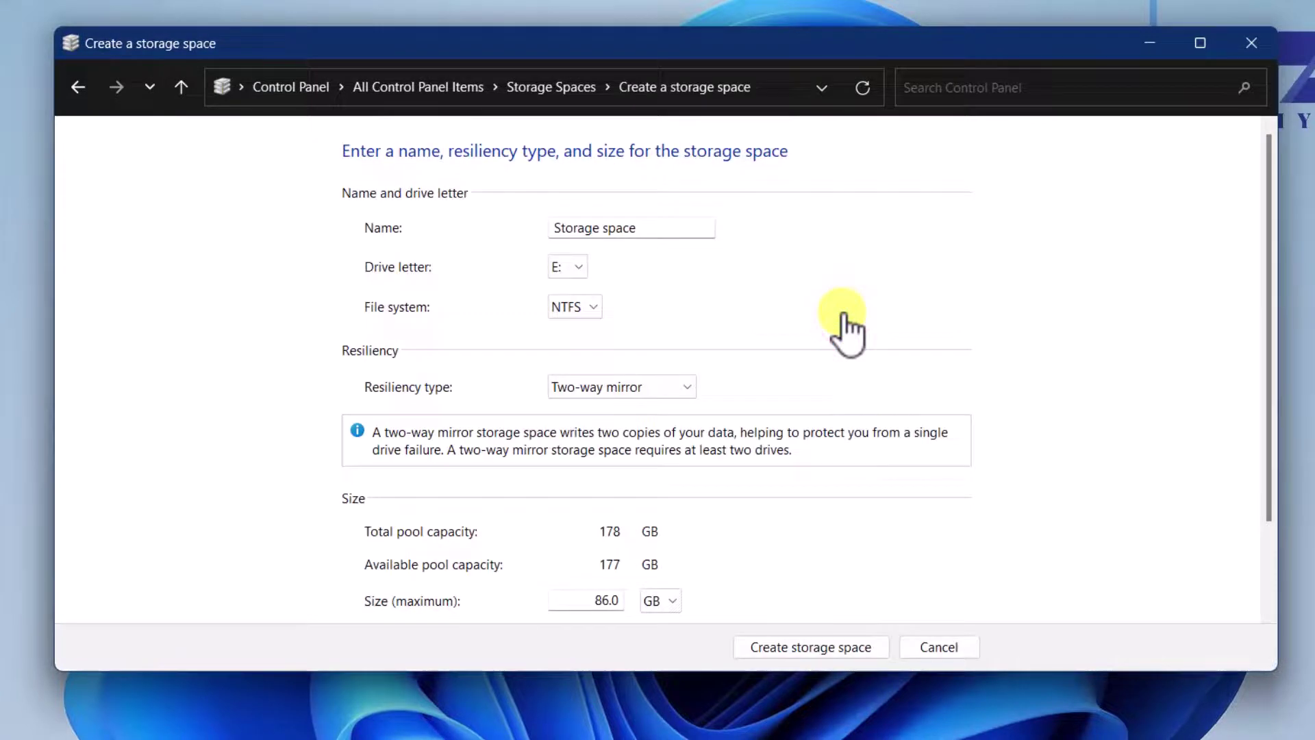
left_click_drag(660, 226, 528, 226)
left_click_drag(651, 226, 552, 231)
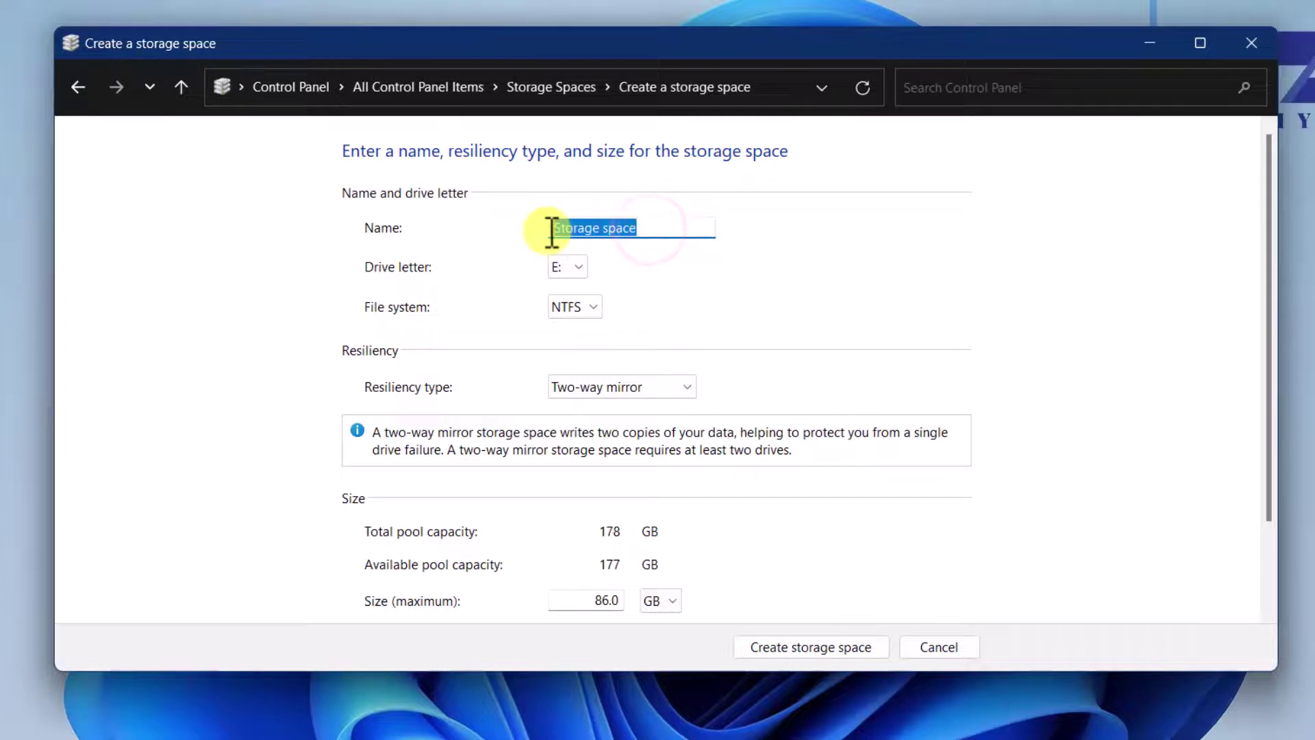
type("Gold-Drive")
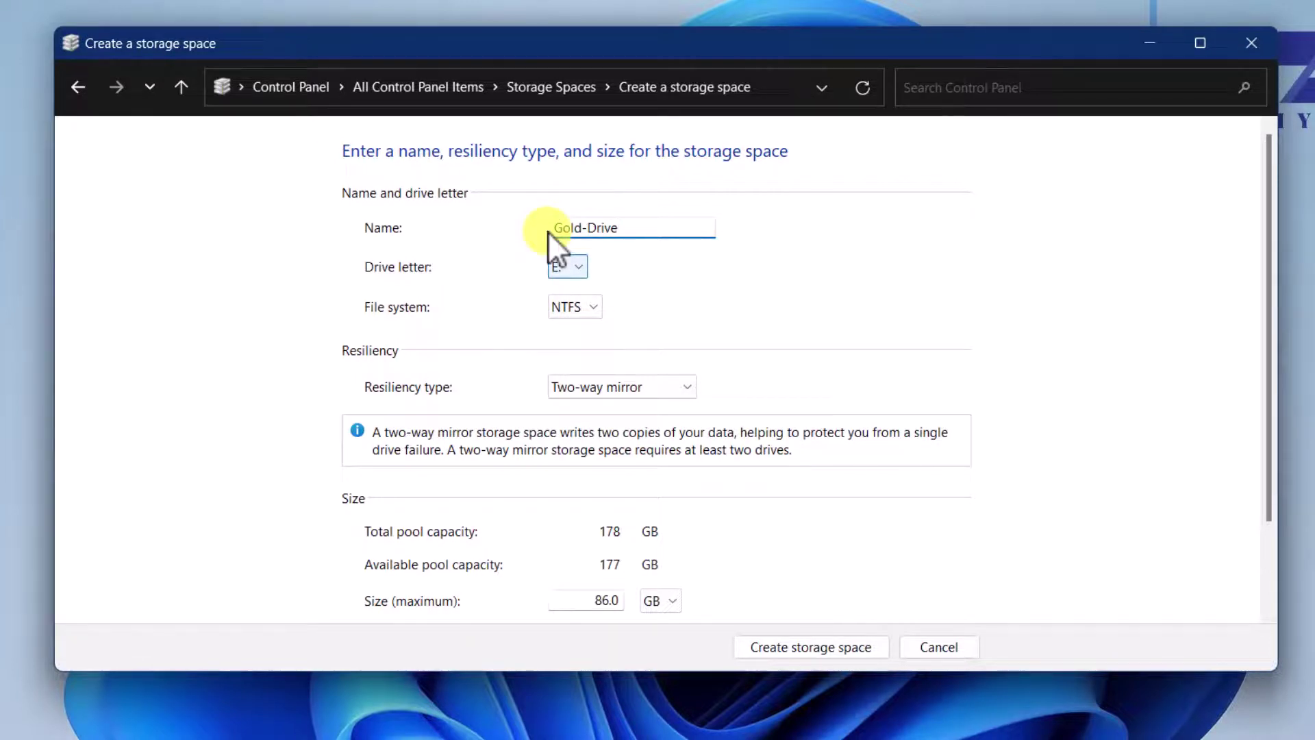
key("Tab")
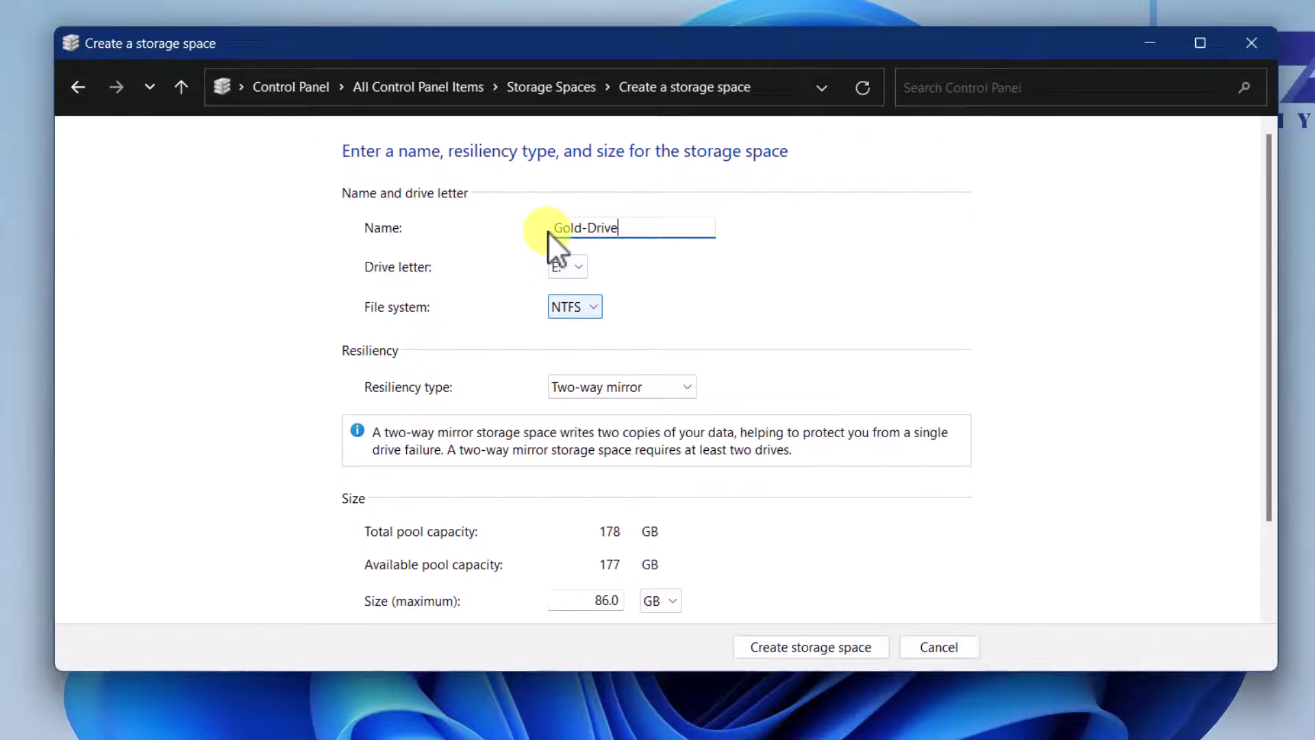
key("Tab")
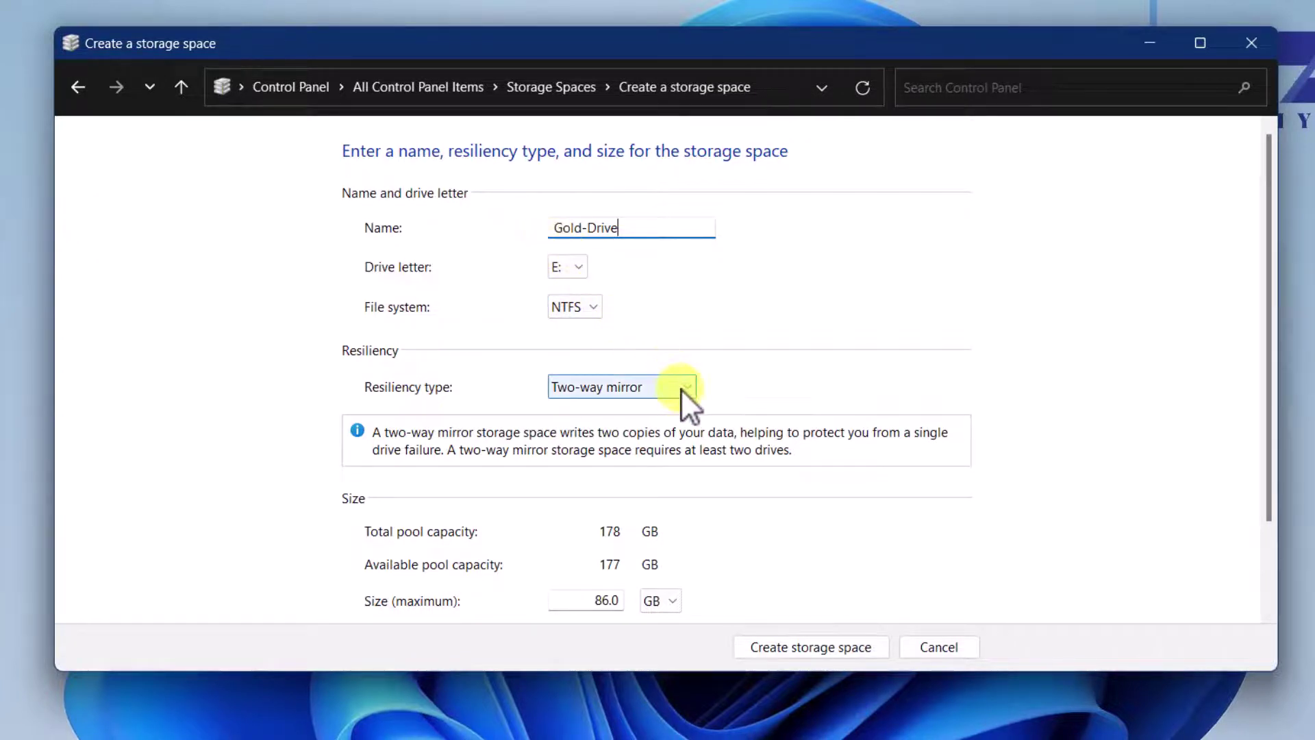
- Show the resiliency options Simple, Two-way mirror, Three-way mirror and Parity for the new space
left_click(681, 388)
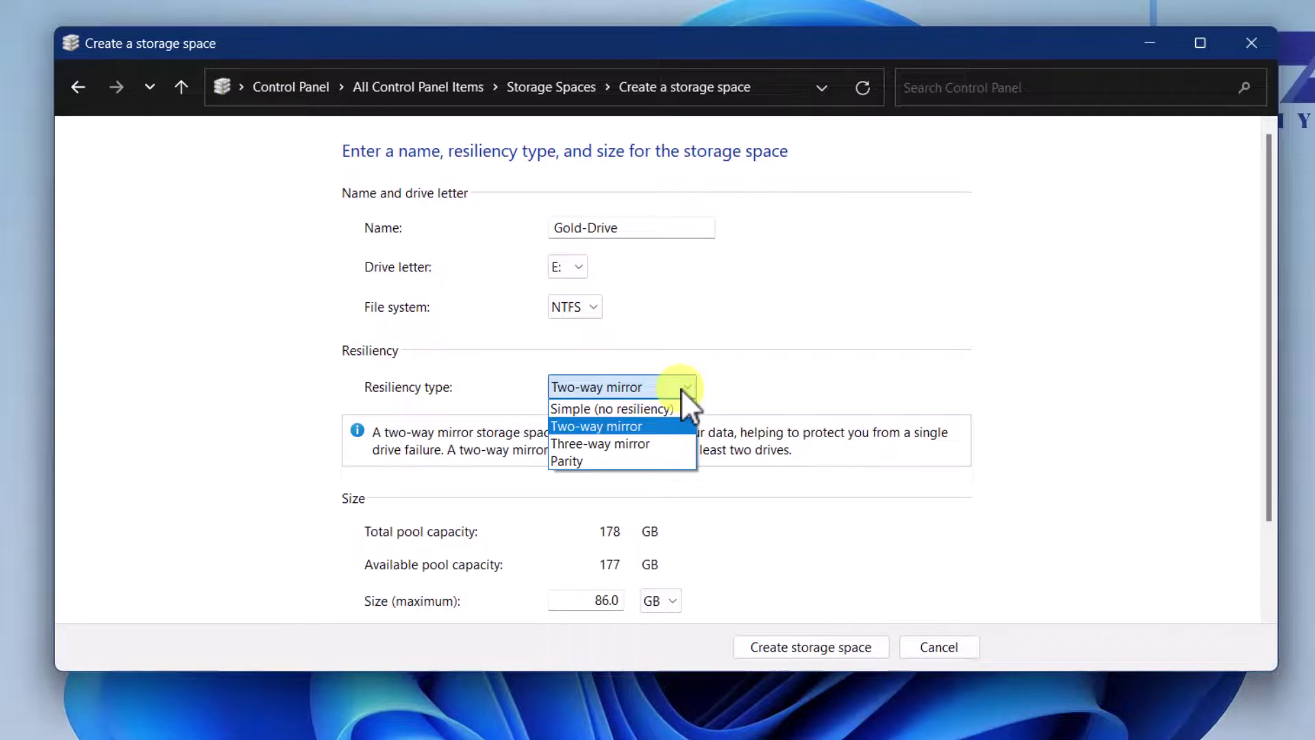
- Browse the resiliency options, leaving Gold-Drive set to Two-way mirror
key("Up")
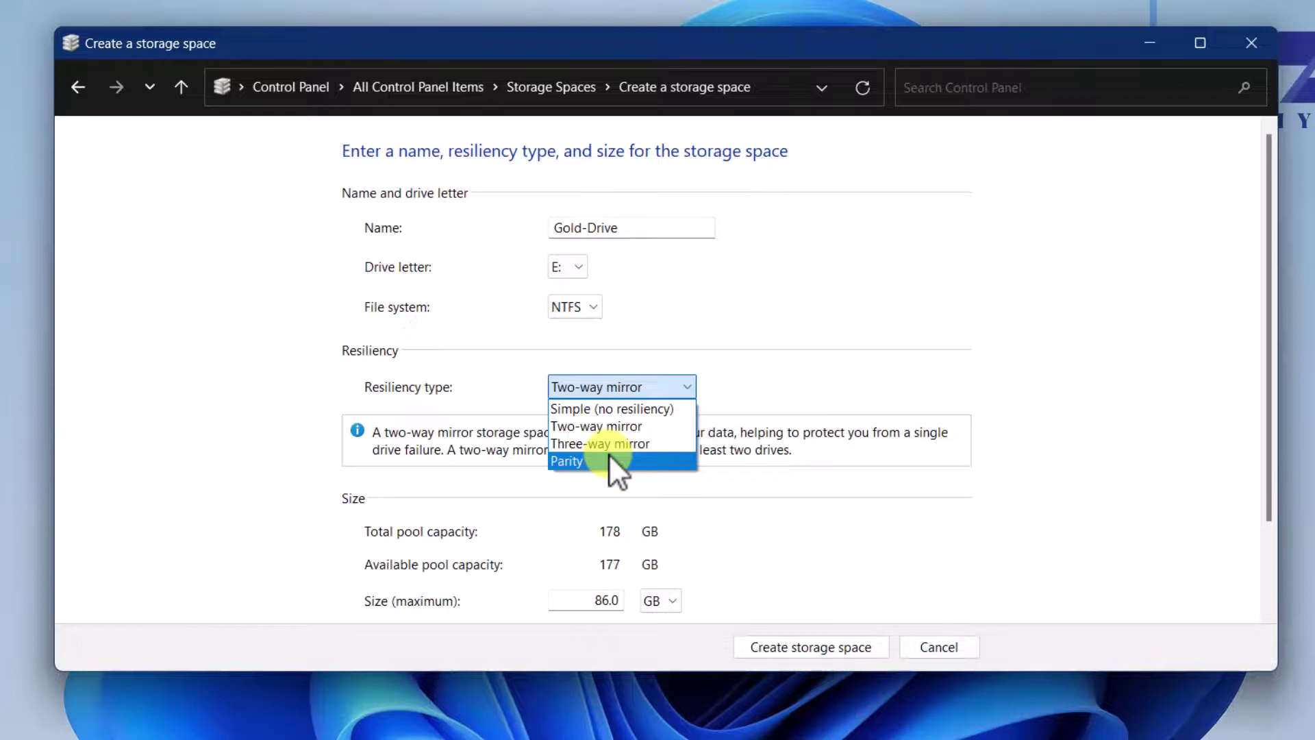
- Set the resiliency type to Parity and create the 114 GB Gold-Drive (E:) space
left_click(614, 437)
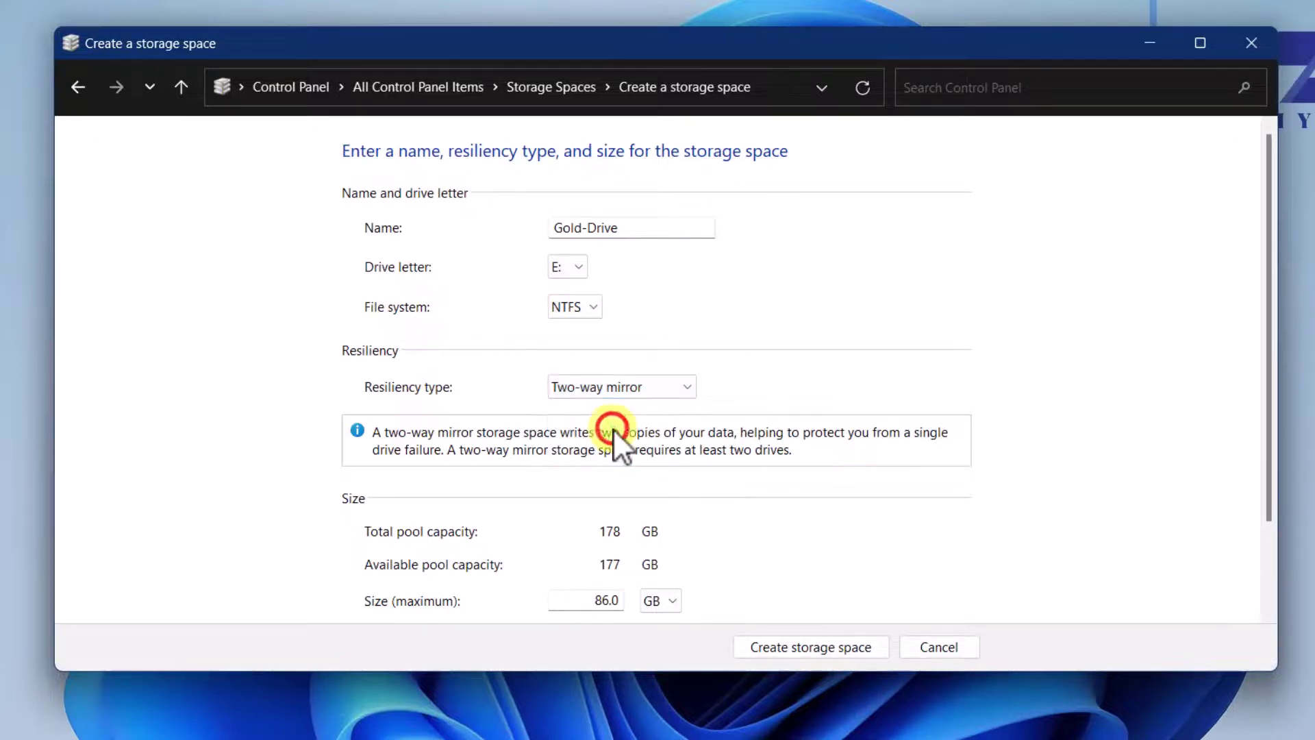
left_click(637, 387)
left_click(606, 421)
left_click_drag(1268, 369, 1271, 478)
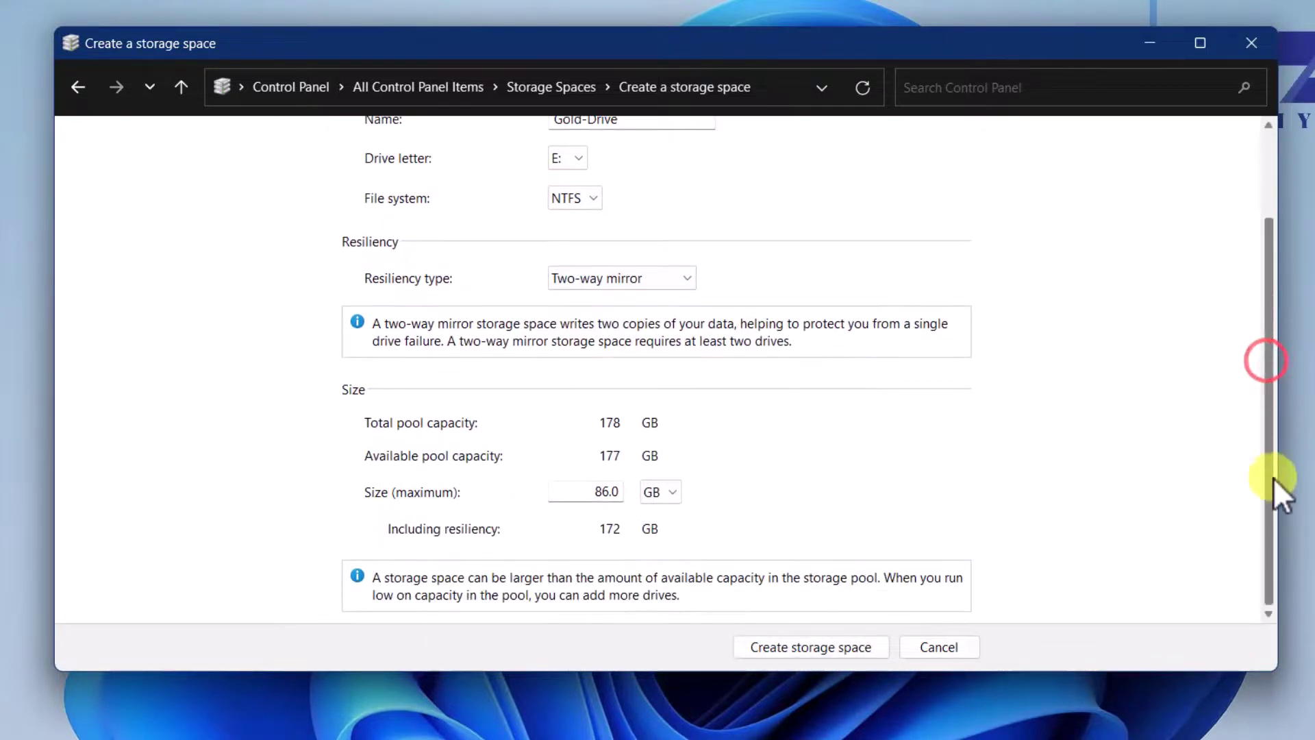
left_click(654, 281)
left_click(582, 355)
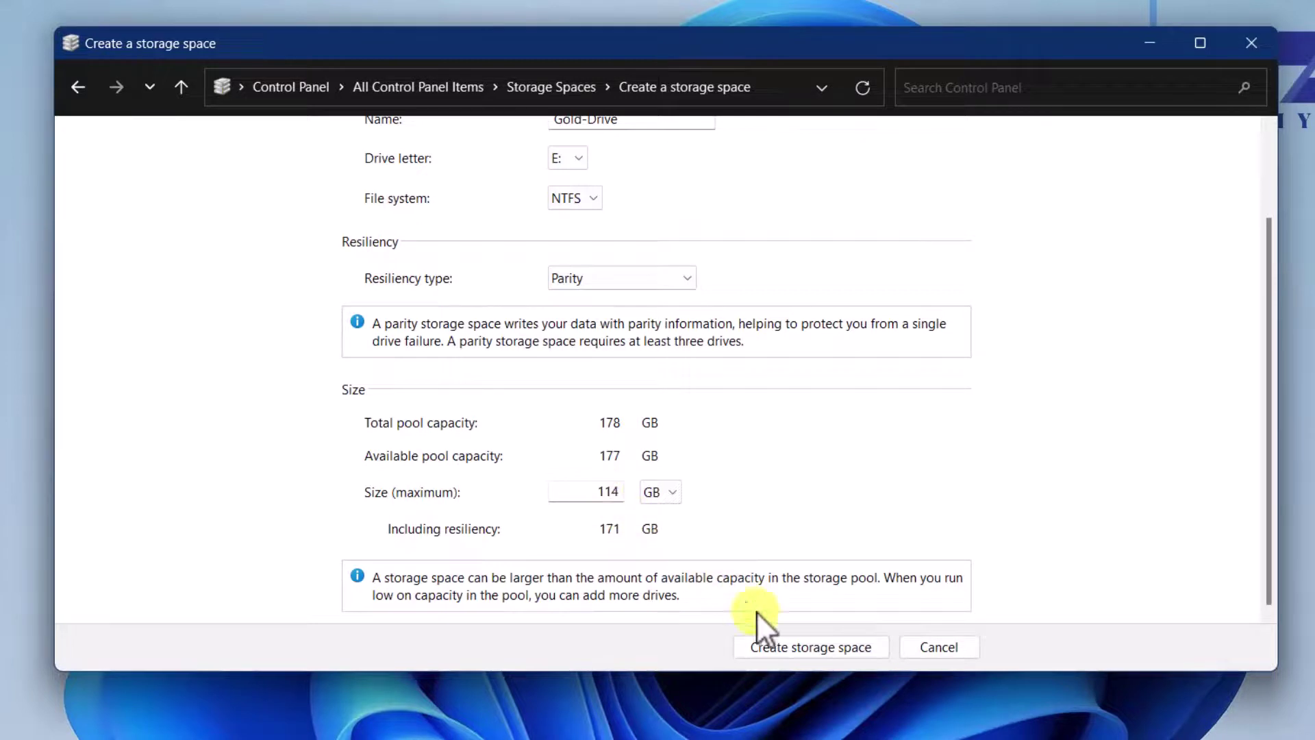
left_click(803, 649)
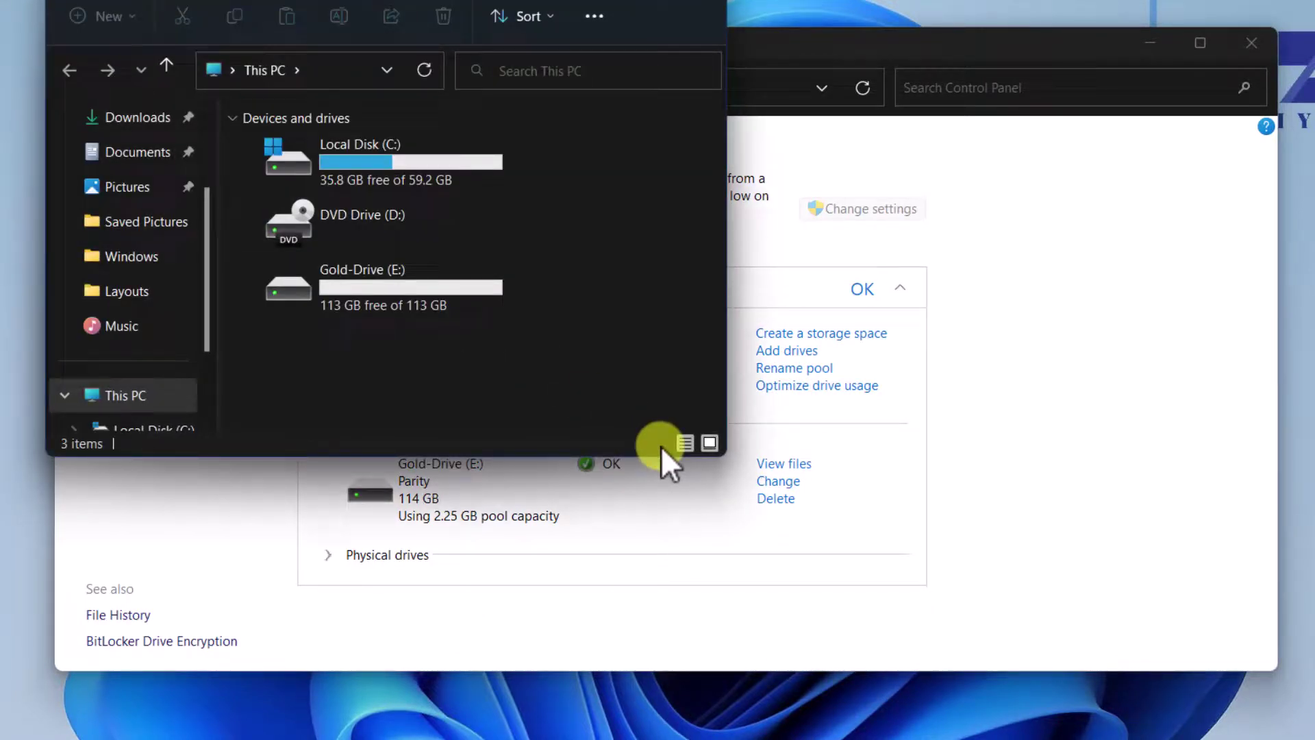
- Close File Explorer and go back to the GoldPool page in Storage Spaces
key("ctrl+w")
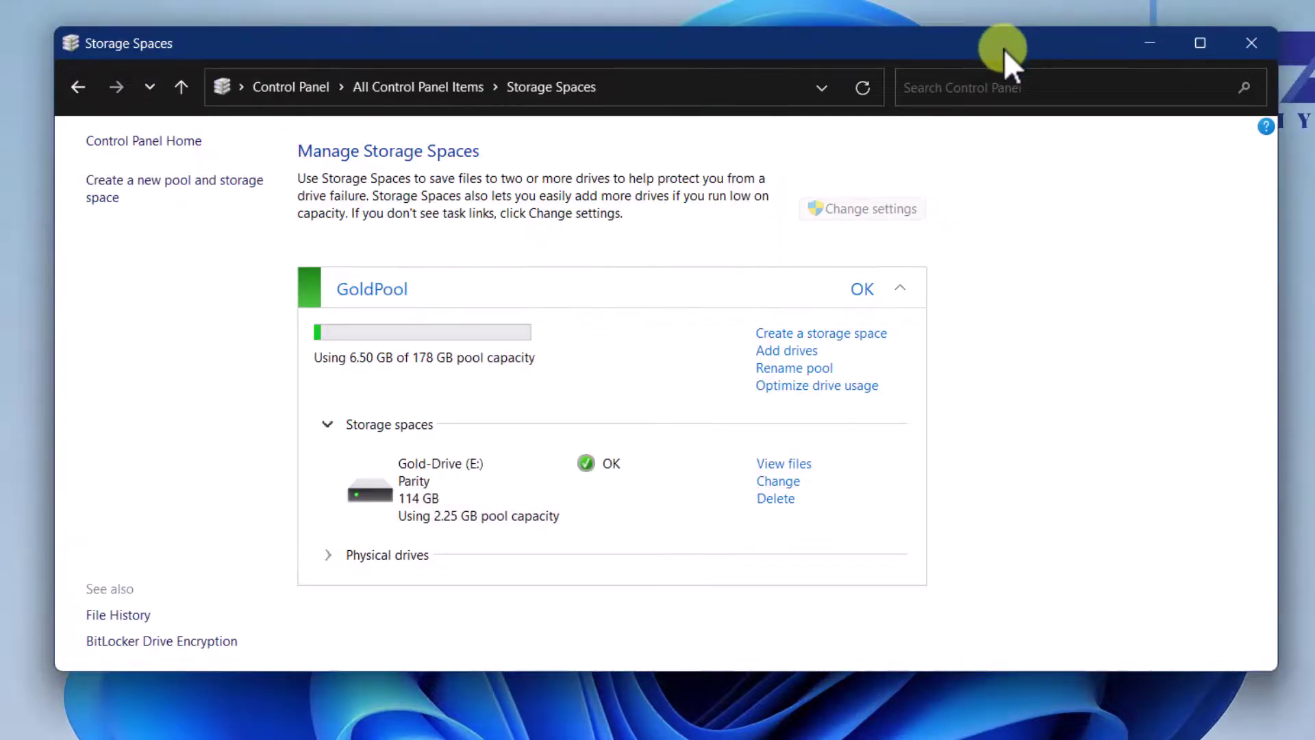
- Add both unformatted 60 GB NVMe disks to GoldPool with drive usage optimization, totalling 296 GB
left_click(783, 350)
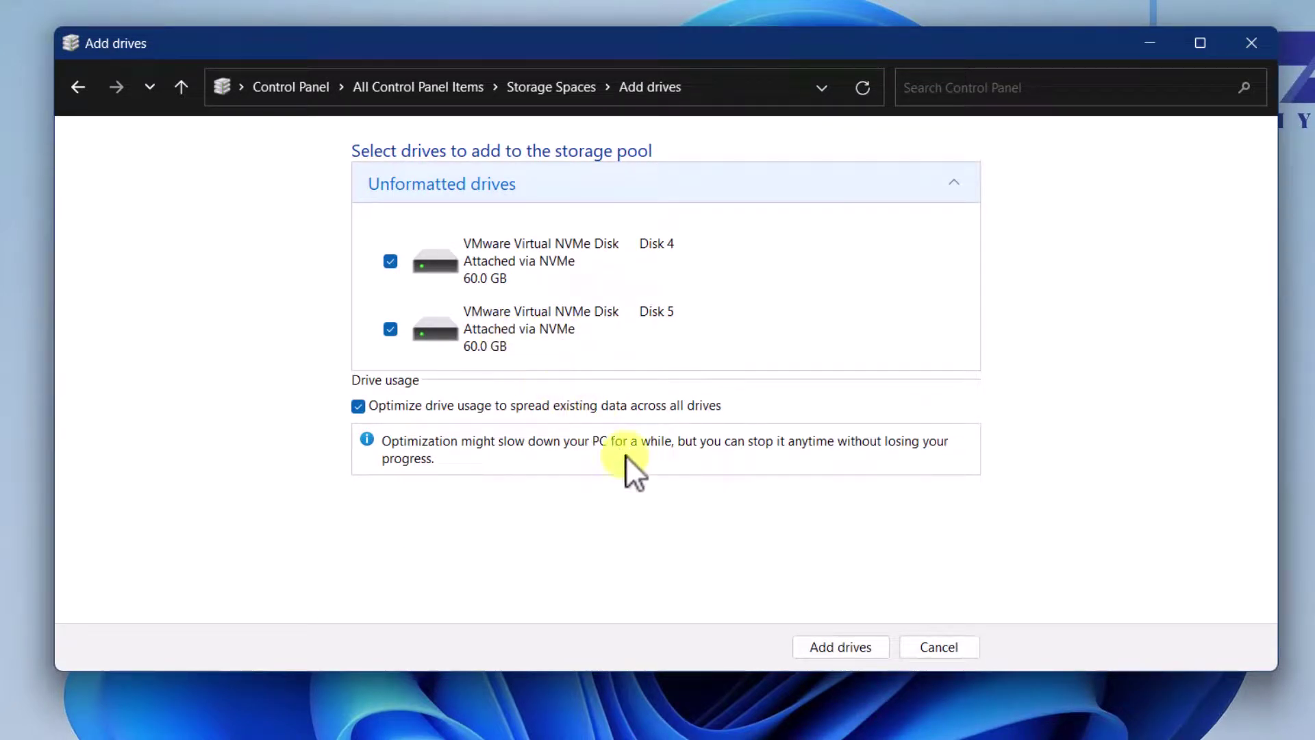
left_click(819, 644)
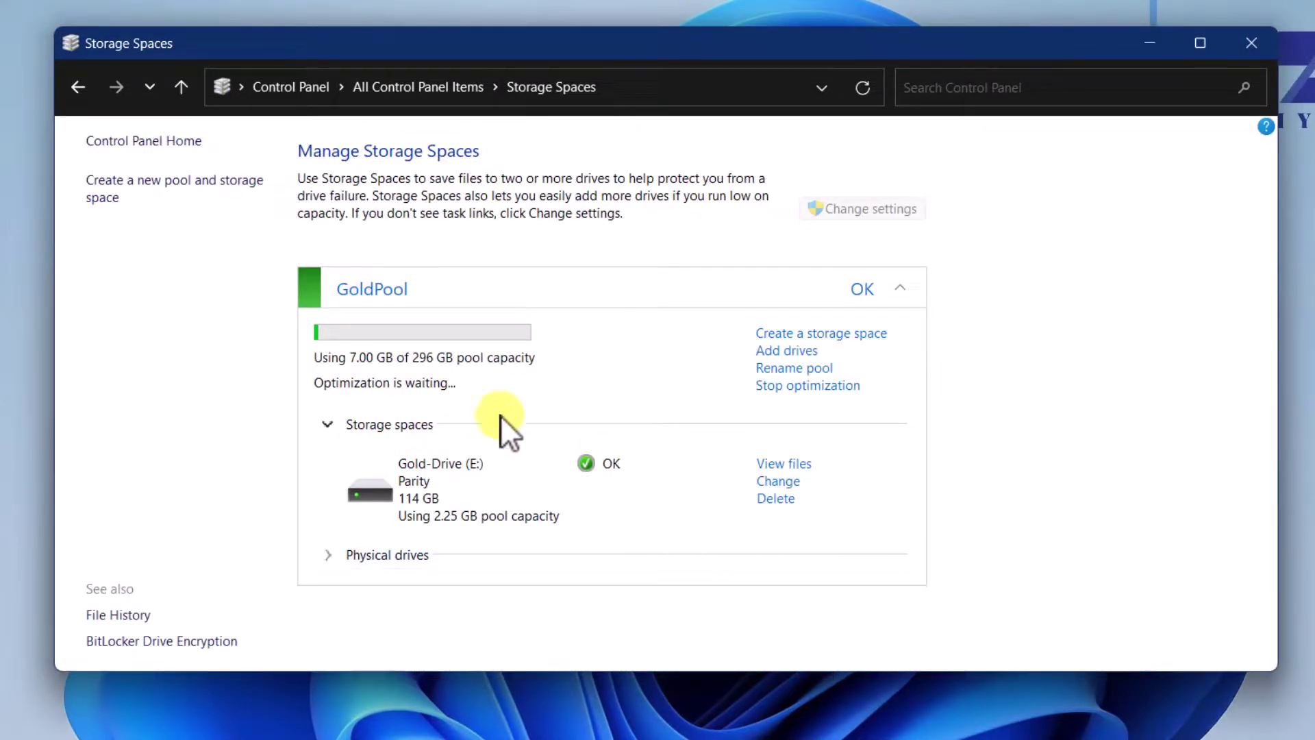
left_click(423, 360)
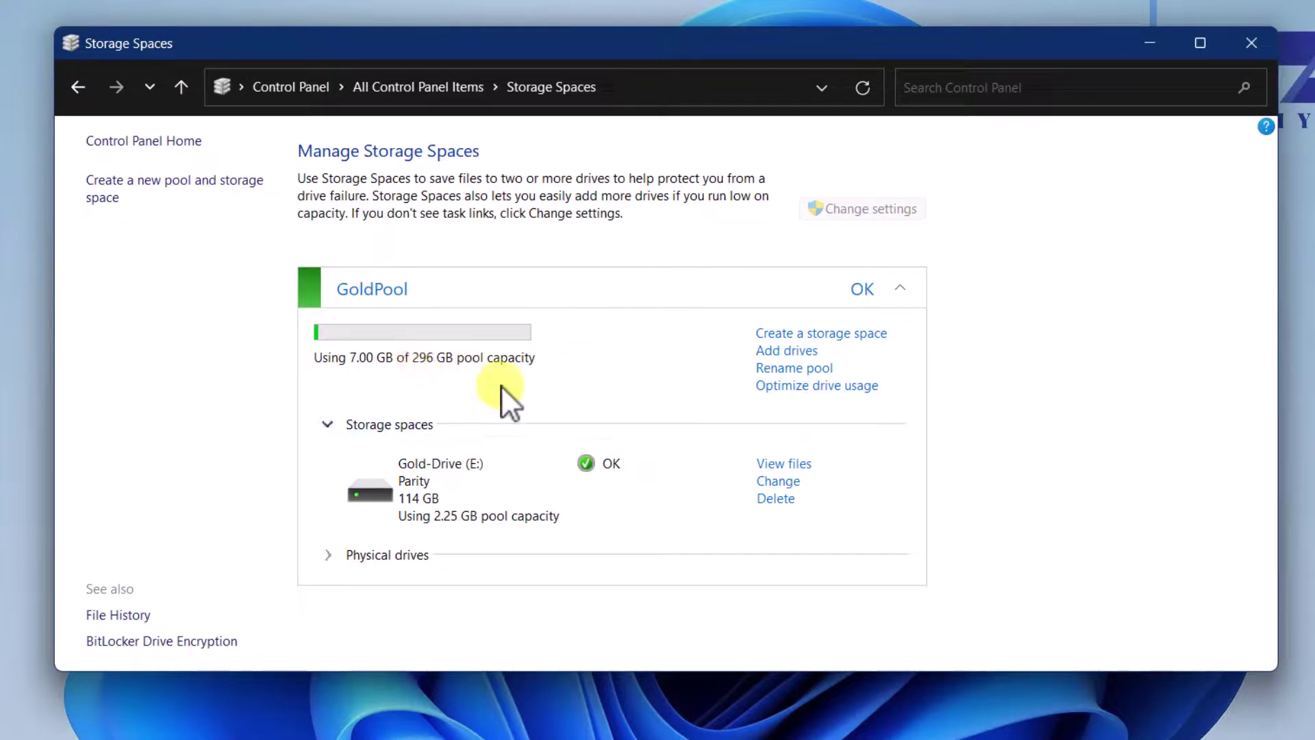
- Open Gold-Drive's change settings and clear the storage space size to enter 150 GB
left_click(783, 481)
scroll(796, 482, "down", 1)
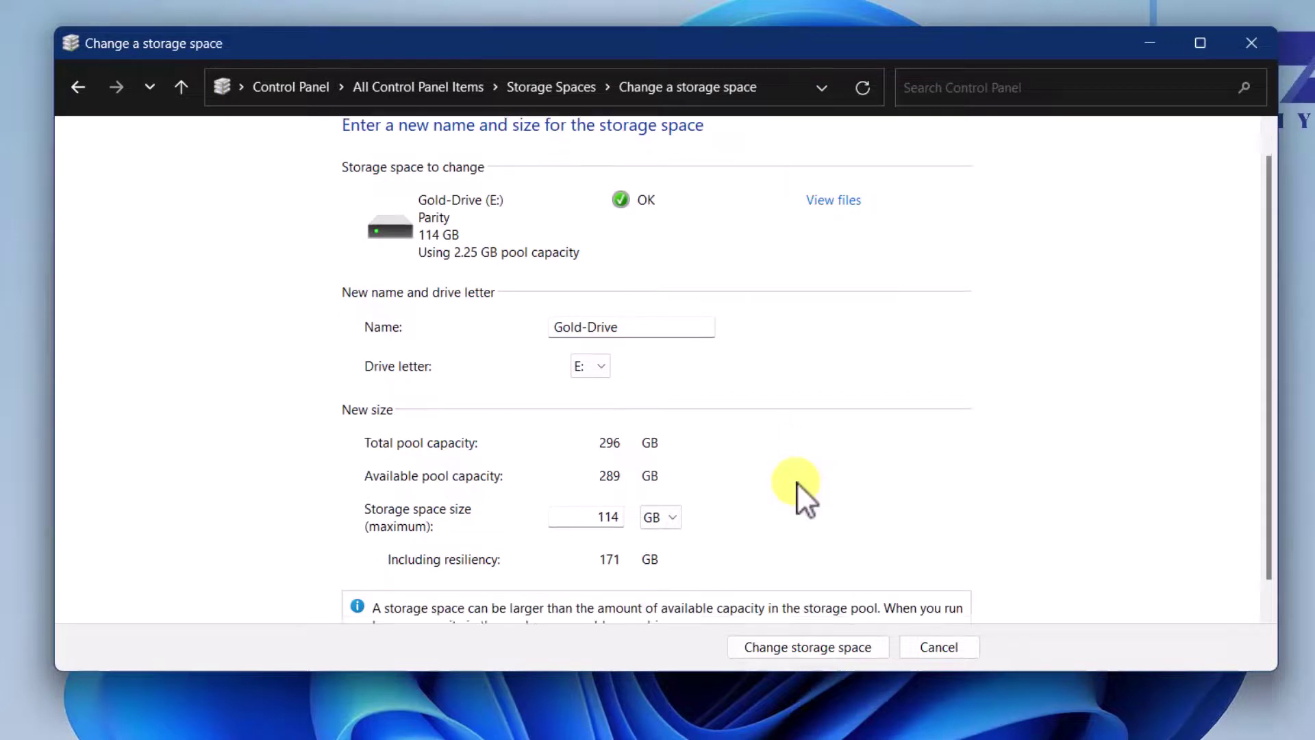
left_click(601, 486)
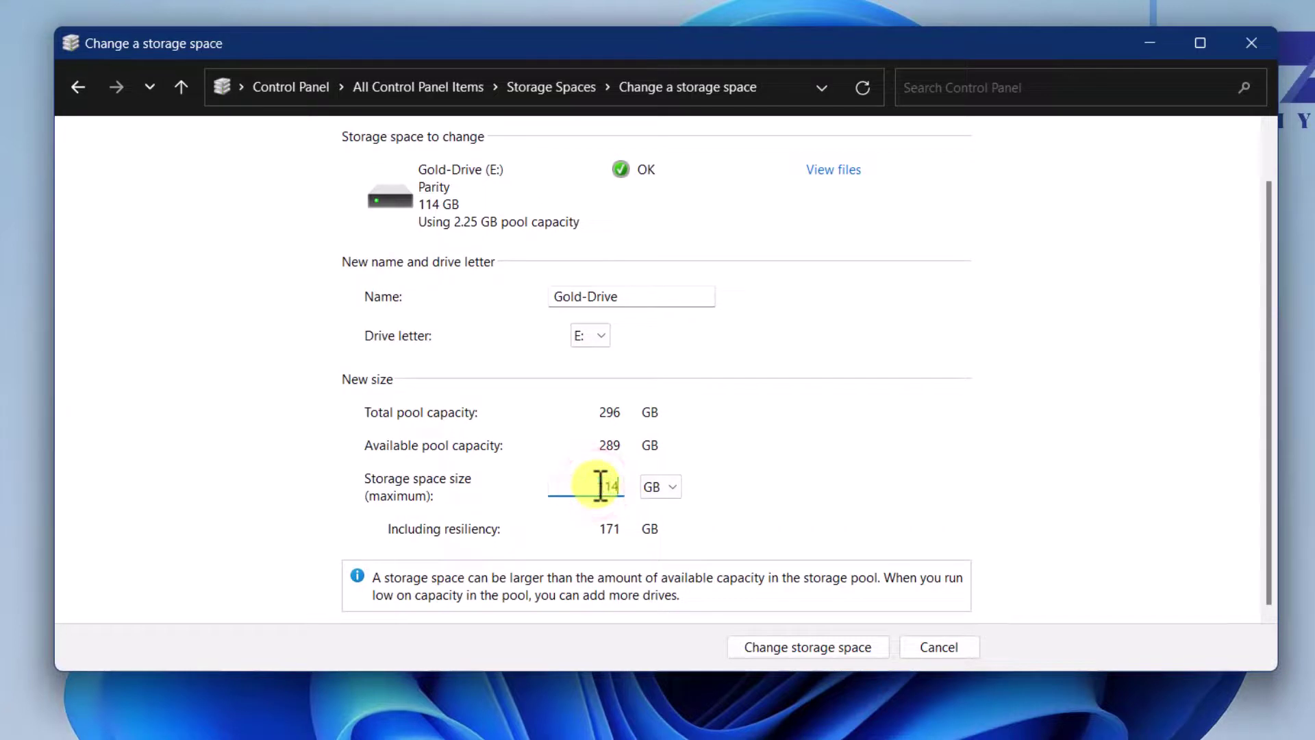
key("BackSpace")
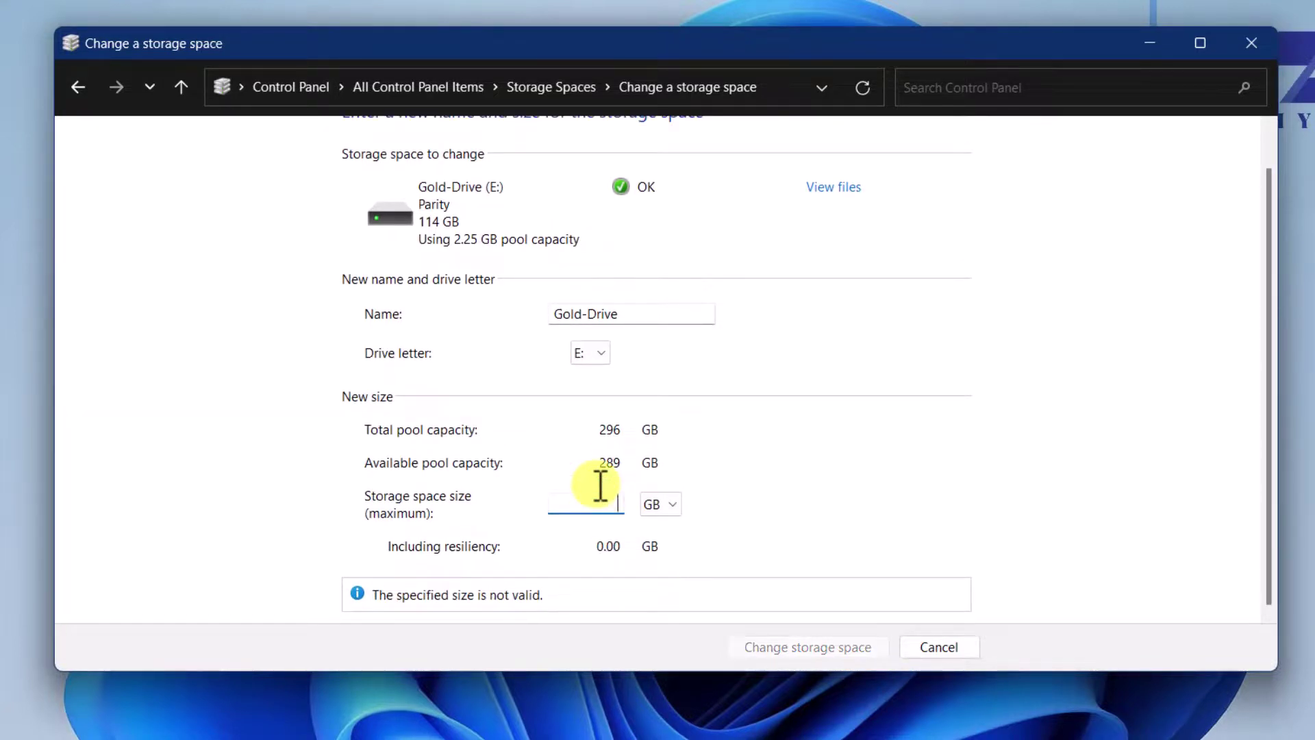
type("150")
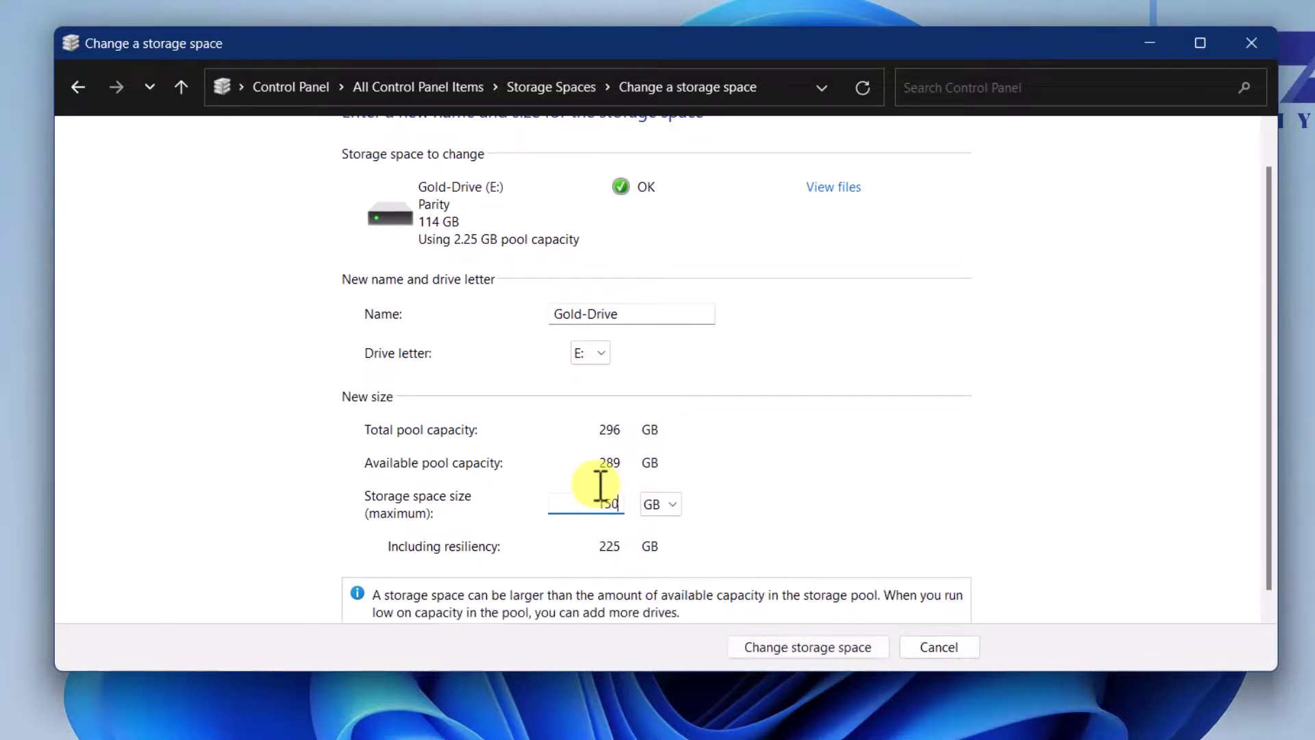
scroll(723, 496, "down", 1)
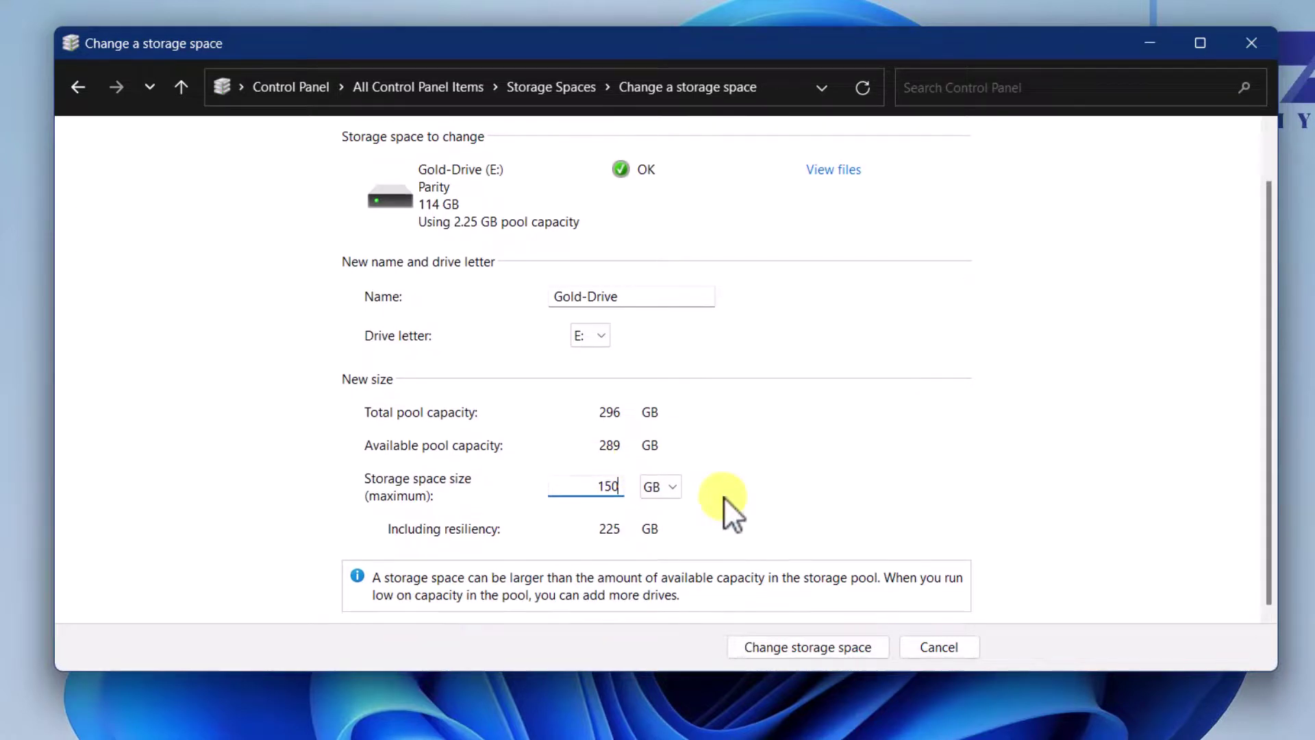
- Apply the 150 GB size to Gold-Drive, close Explorer and bring up the Run prompt
left_click(829, 650)
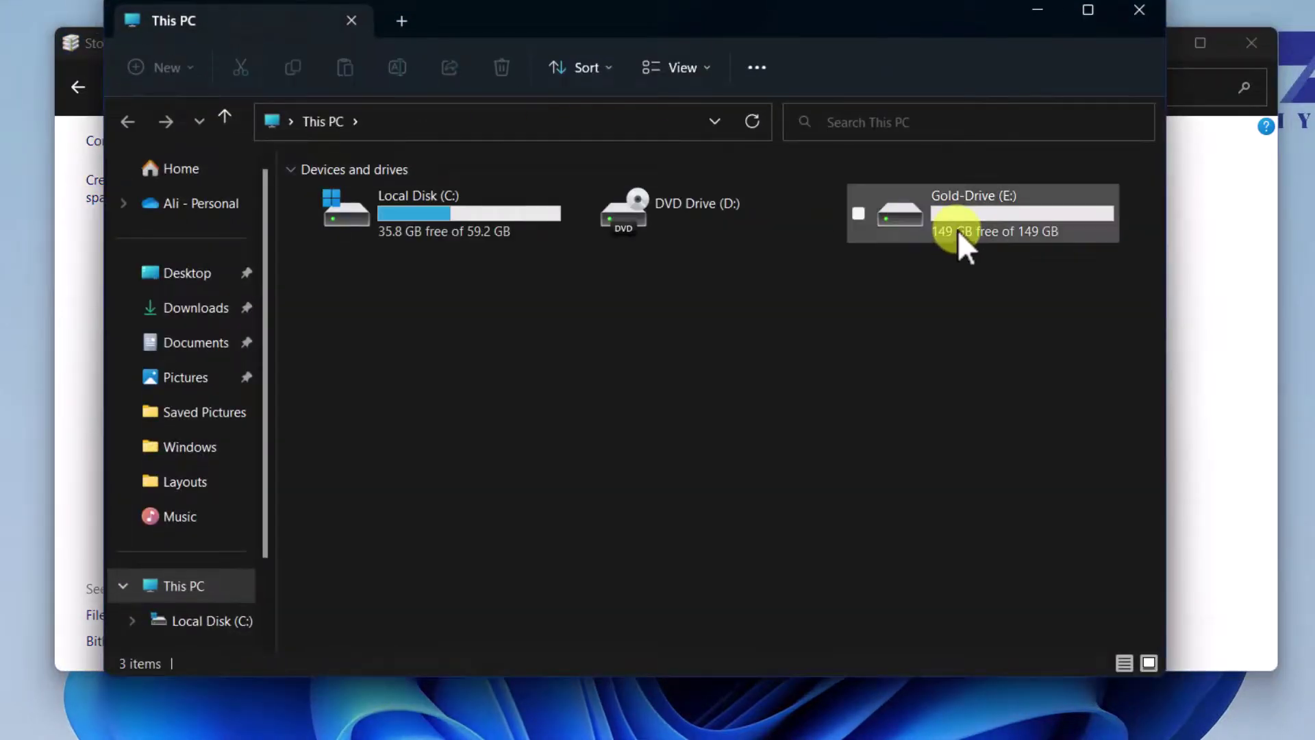
left_click(1139, 13)
key("super+r")
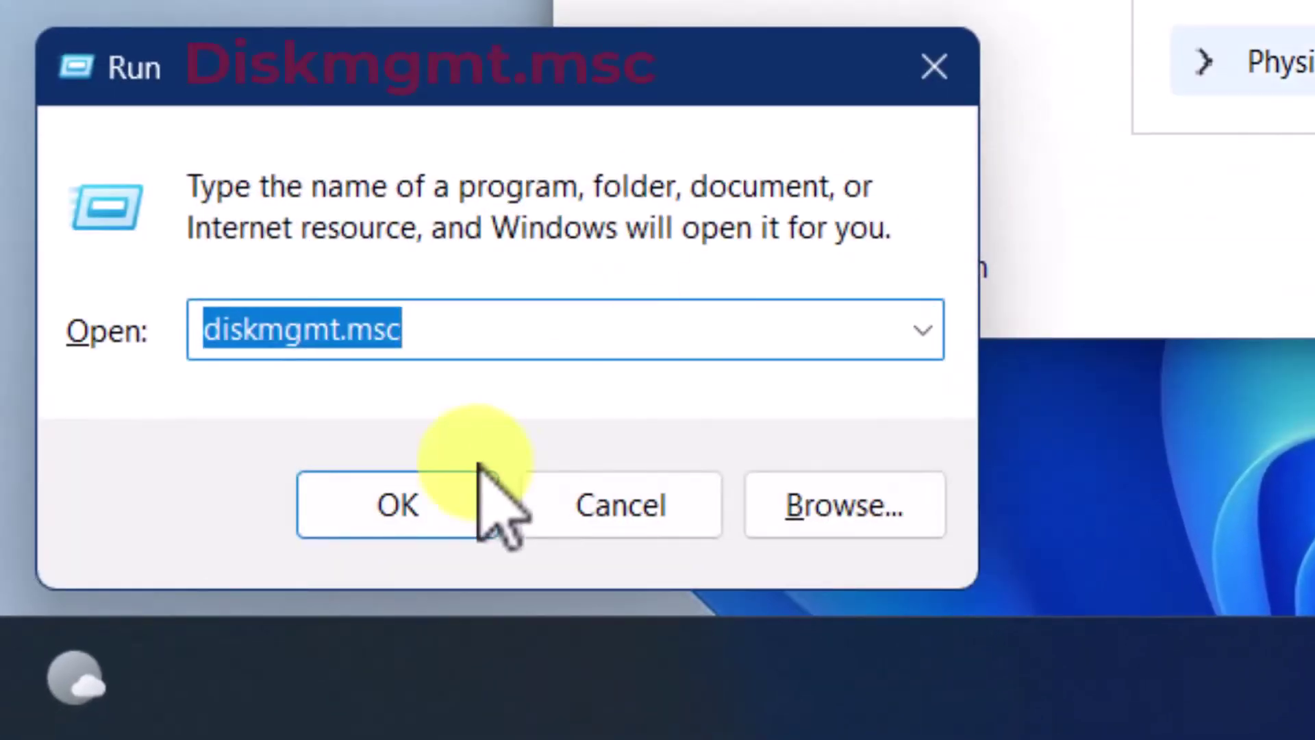
- Launch Disk Management to check Gold-Drive (E:) as a 149.87 GB NTFS partition on Disk 6
left_click(406, 507)
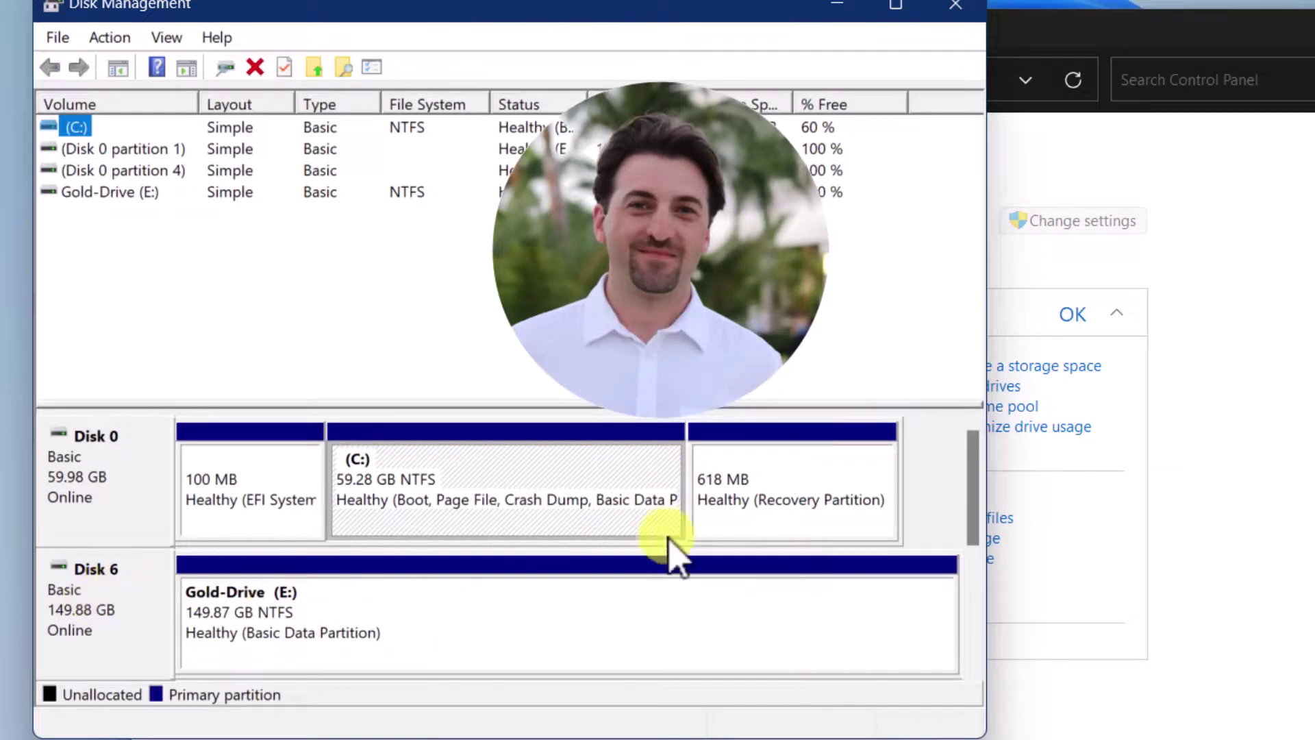
left_click_drag(979, 506, 978, 533)
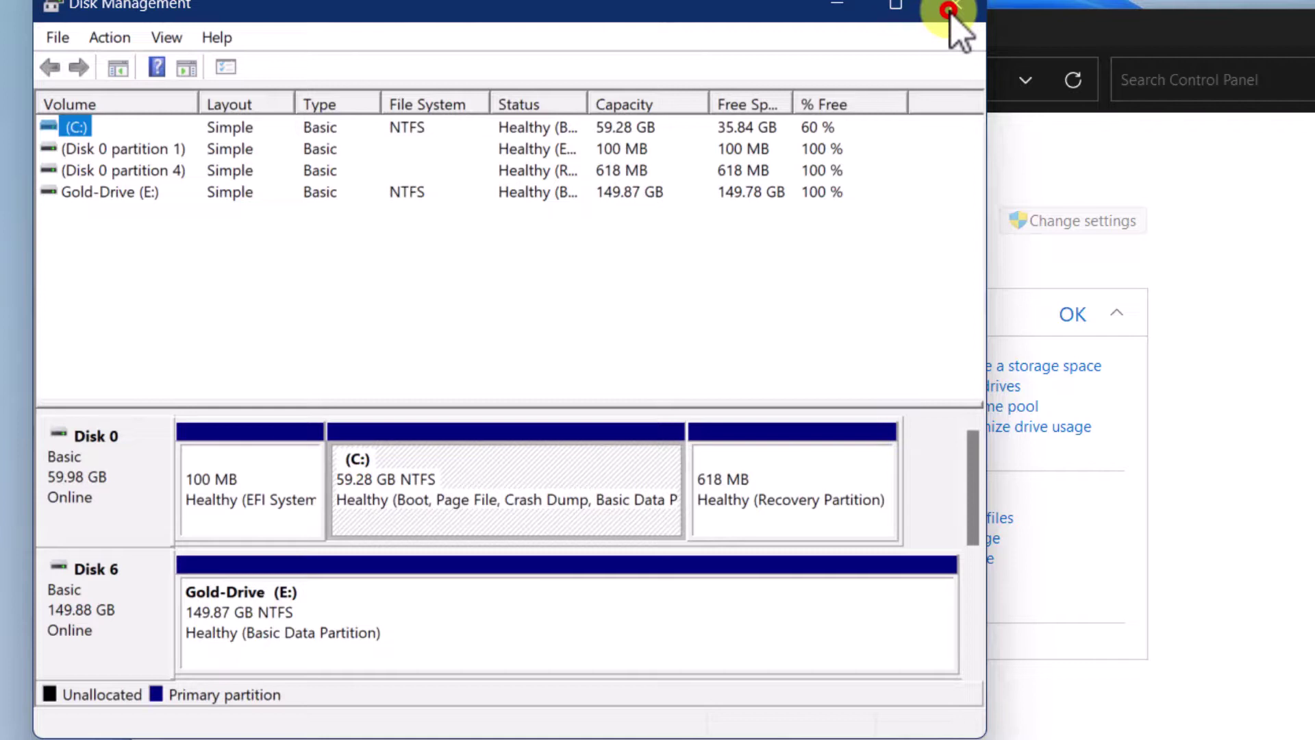
- Prepare GoldPool's 1.48%-used physical drive for removal so its data moves to the other drives
left_click(948, 10)
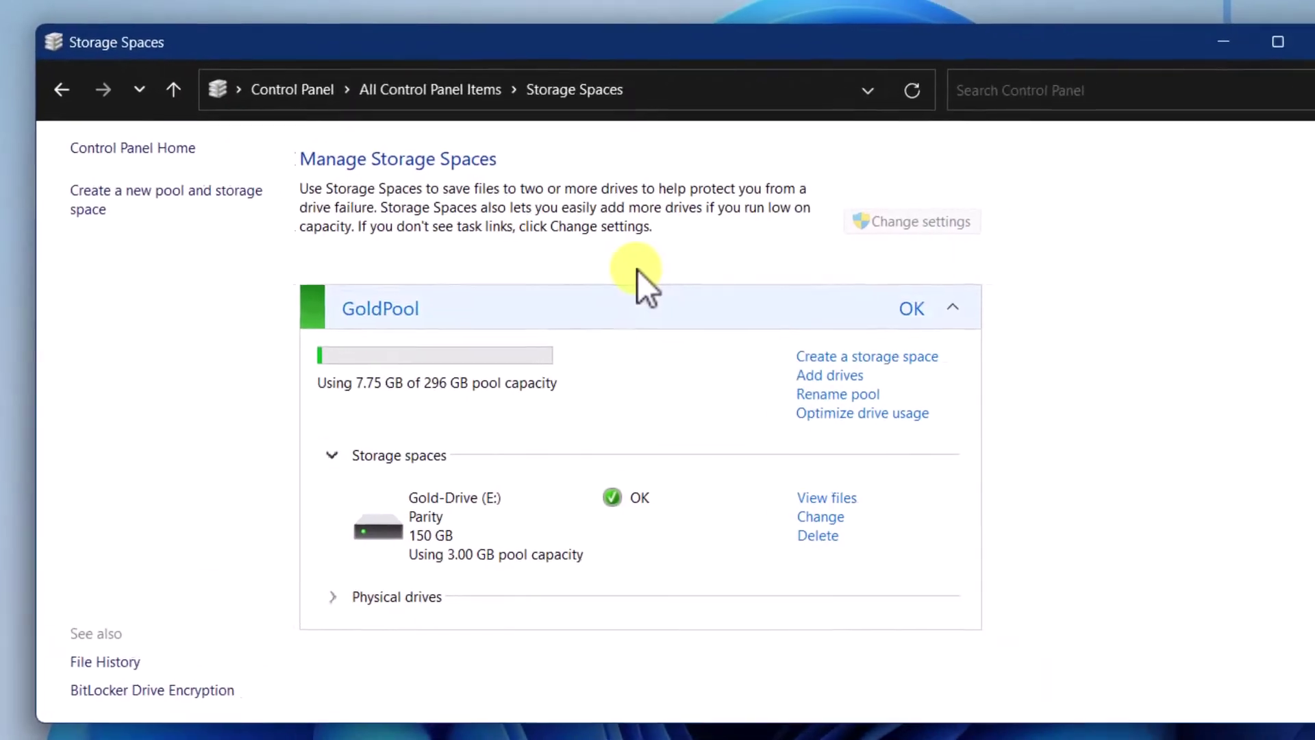
left_click(369, 589)
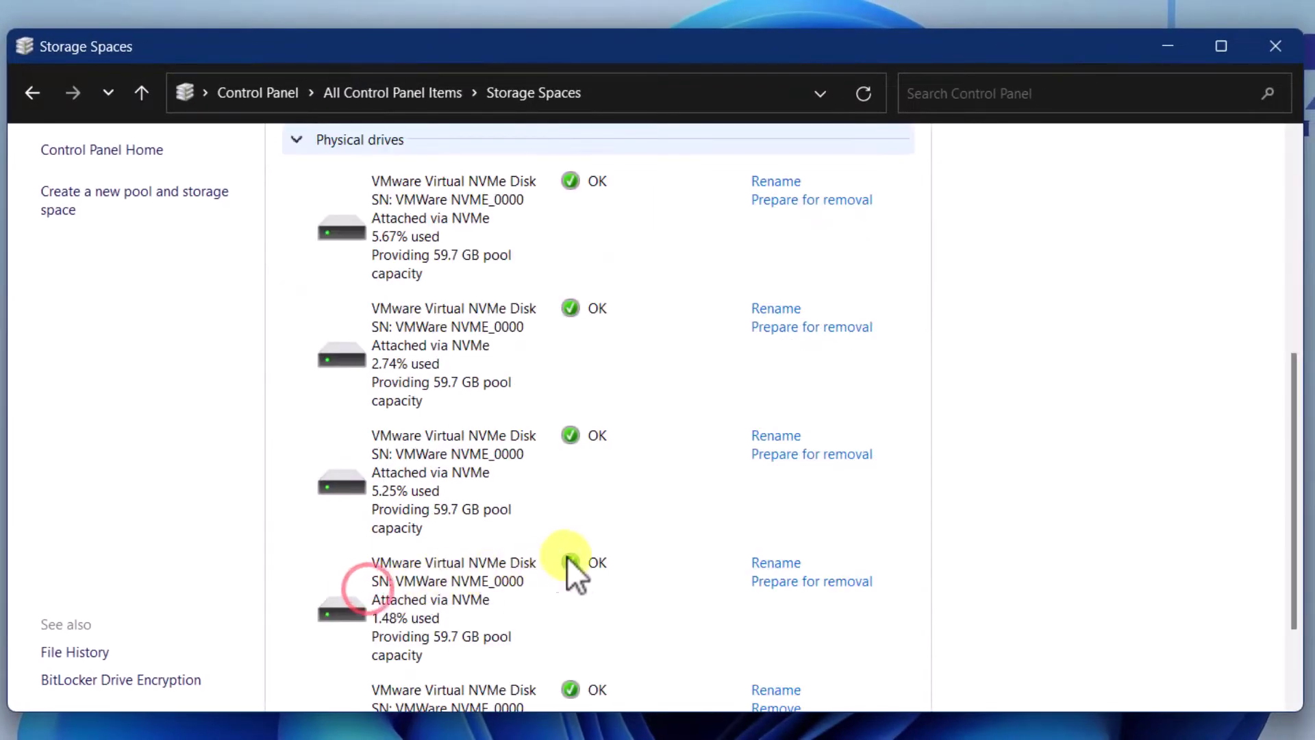
scroll(575, 555, "down", 1)
scroll(576, 554, "down", 1)
scroll(575, 555, "down", 2)
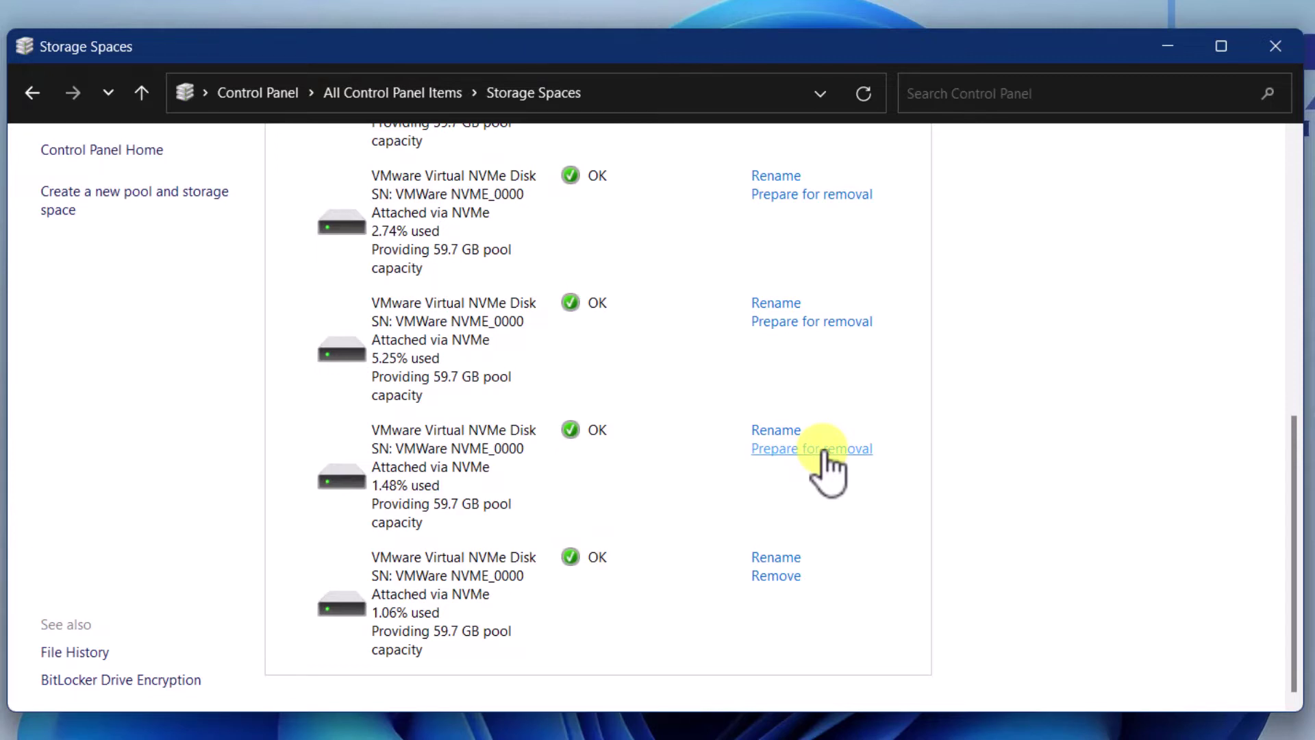
left_click(823, 449)
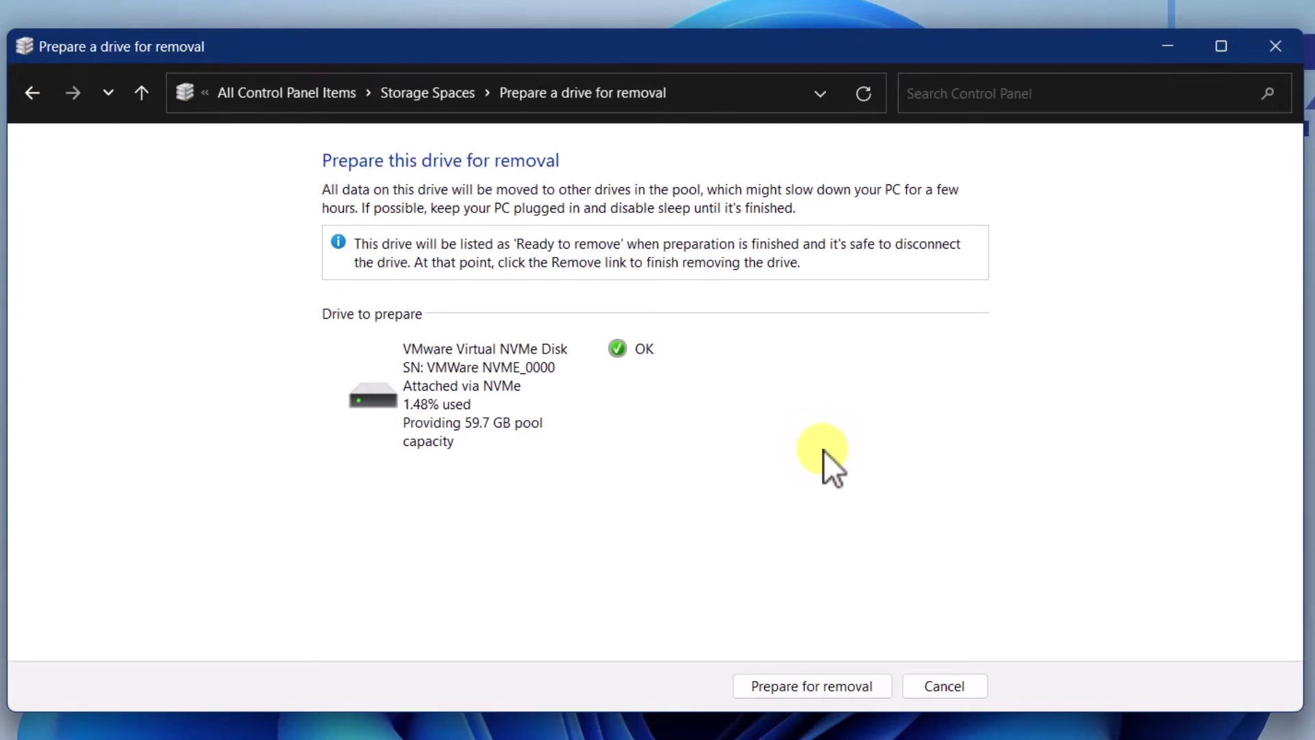
left_click(805, 690)
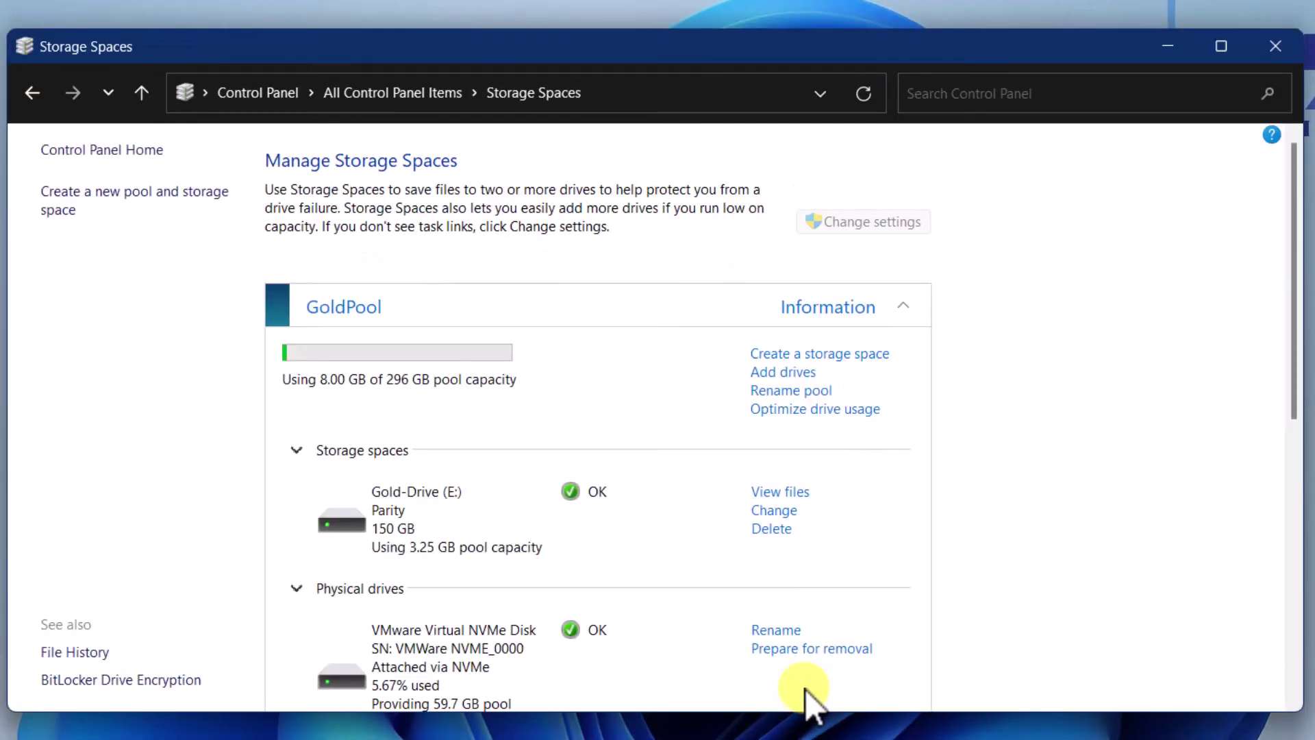
scroll(992, 545, "down", 1)
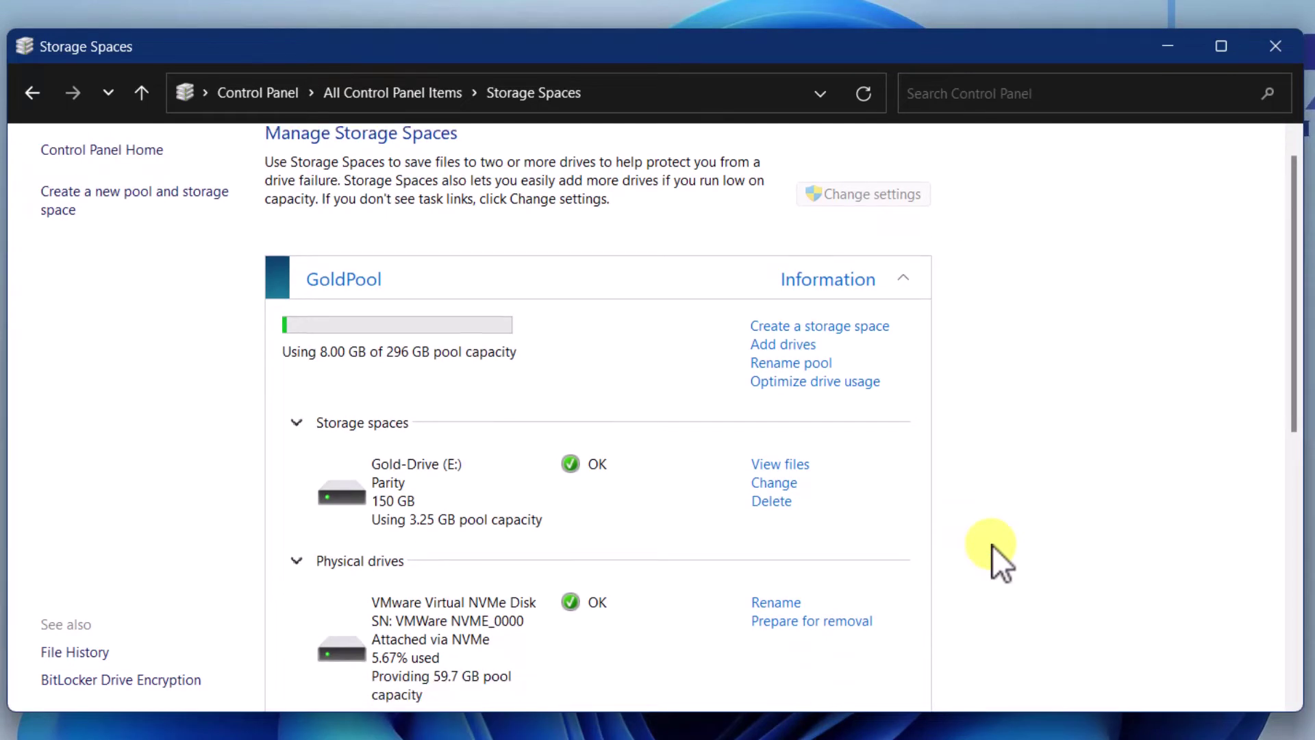
scroll(991, 545, "down", 1)
scroll(992, 544, "down", 1)
scroll(991, 545, "down", 1)
scroll(991, 545, "down", 1)
scroll(992, 544, "down", 2)
scroll(991, 544, "down", 2)
scroll(992, 545, "down", 2)
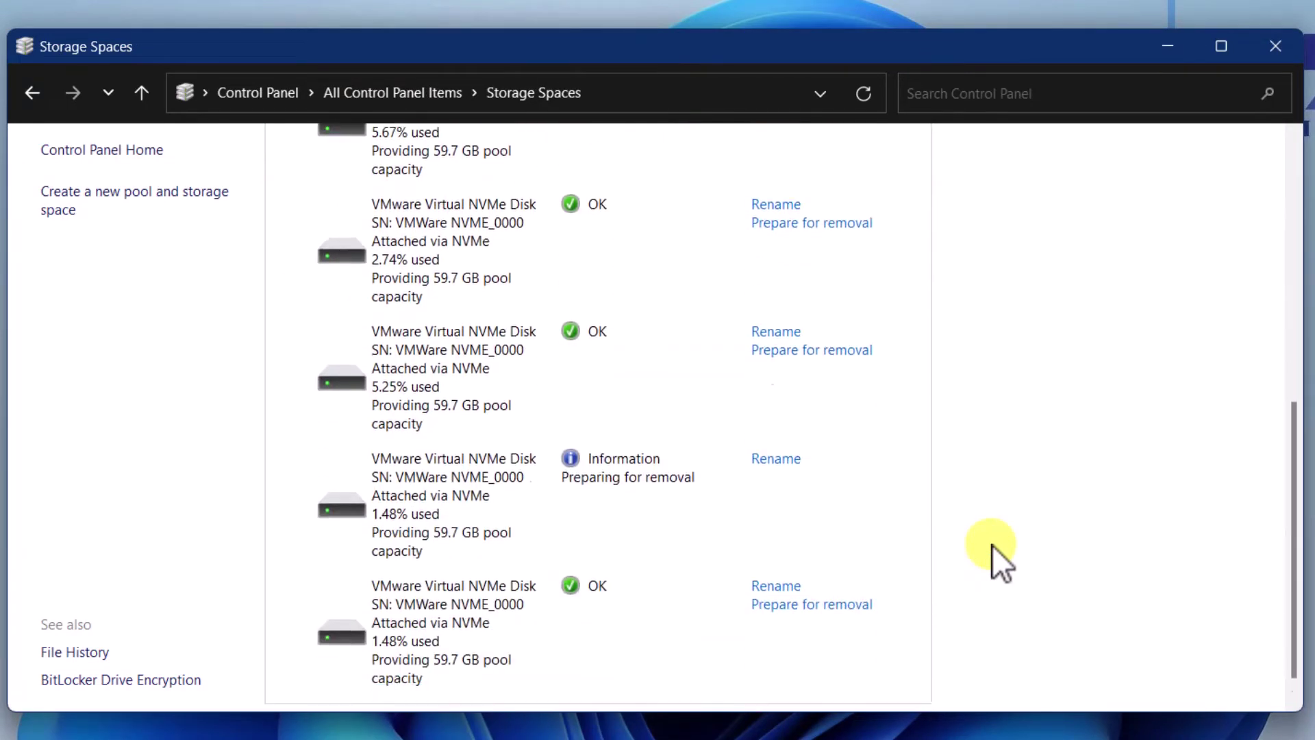
scroll(992, 545, "down", 1)
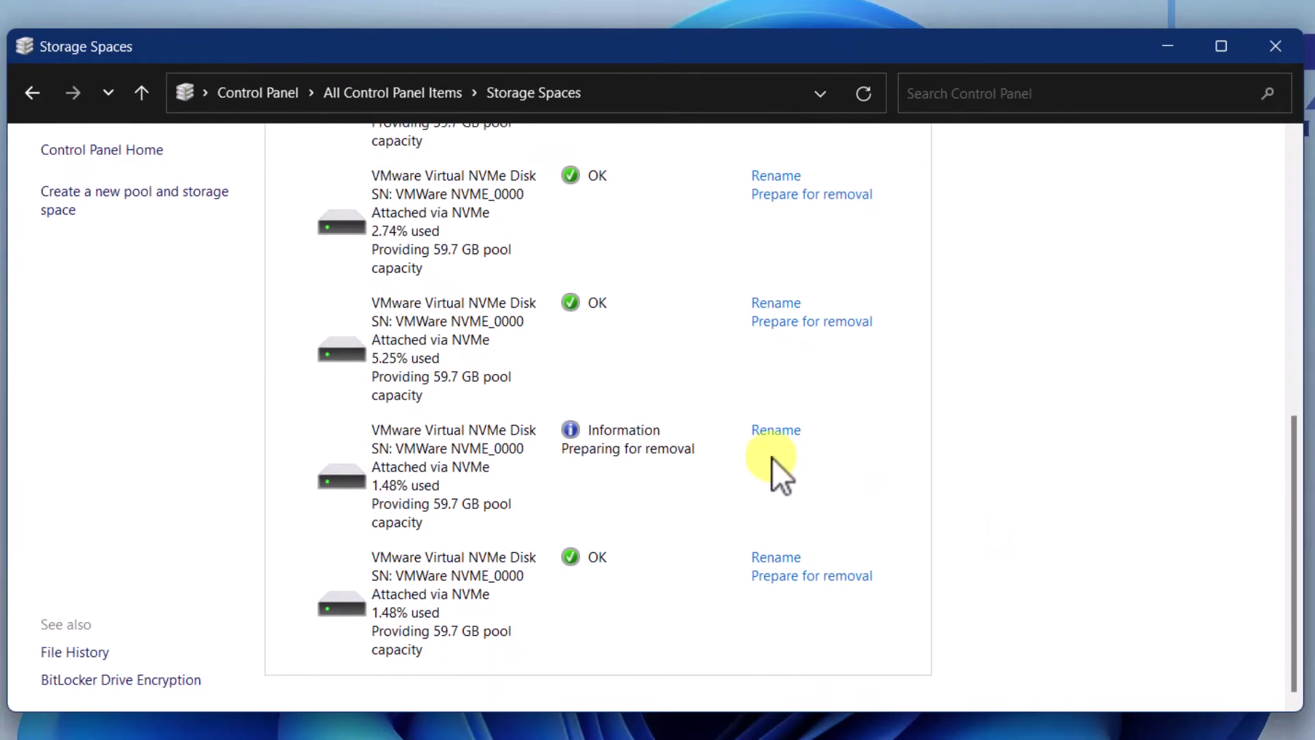